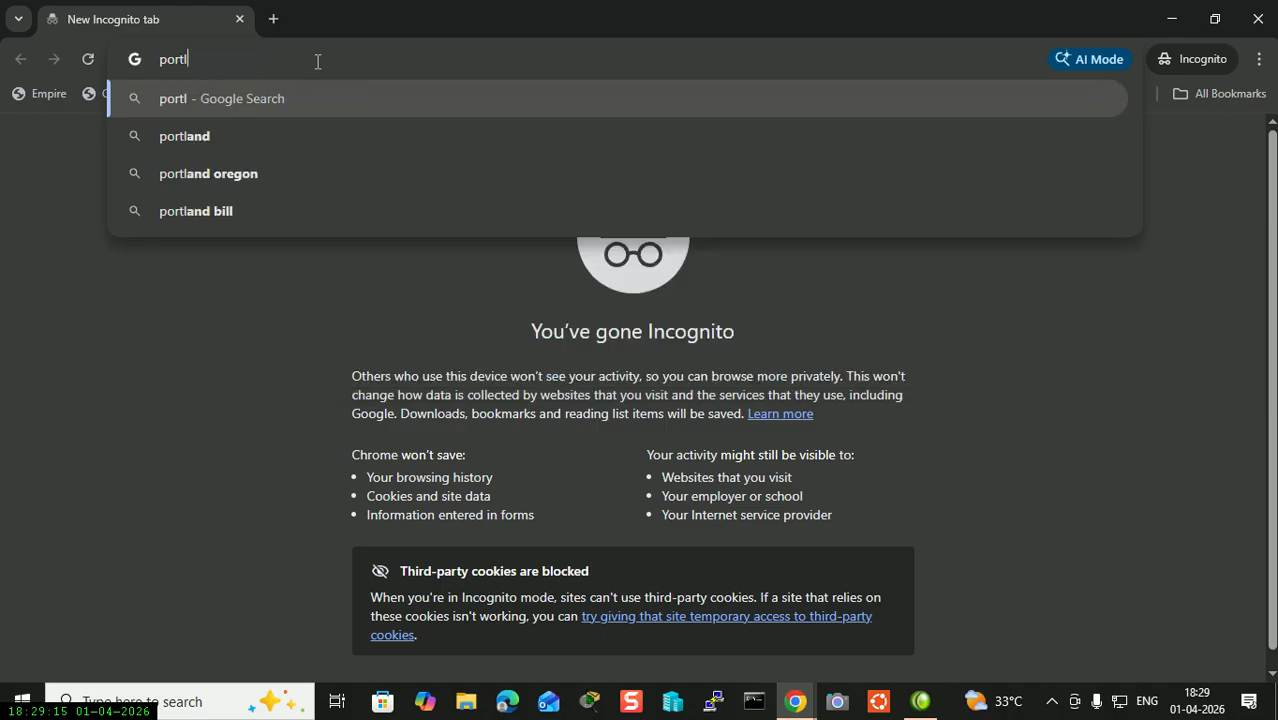
Open portal.azure.com in the incognito browser window.
text(a)
key(BackSpace)
key(BackSpace)
text(al.)
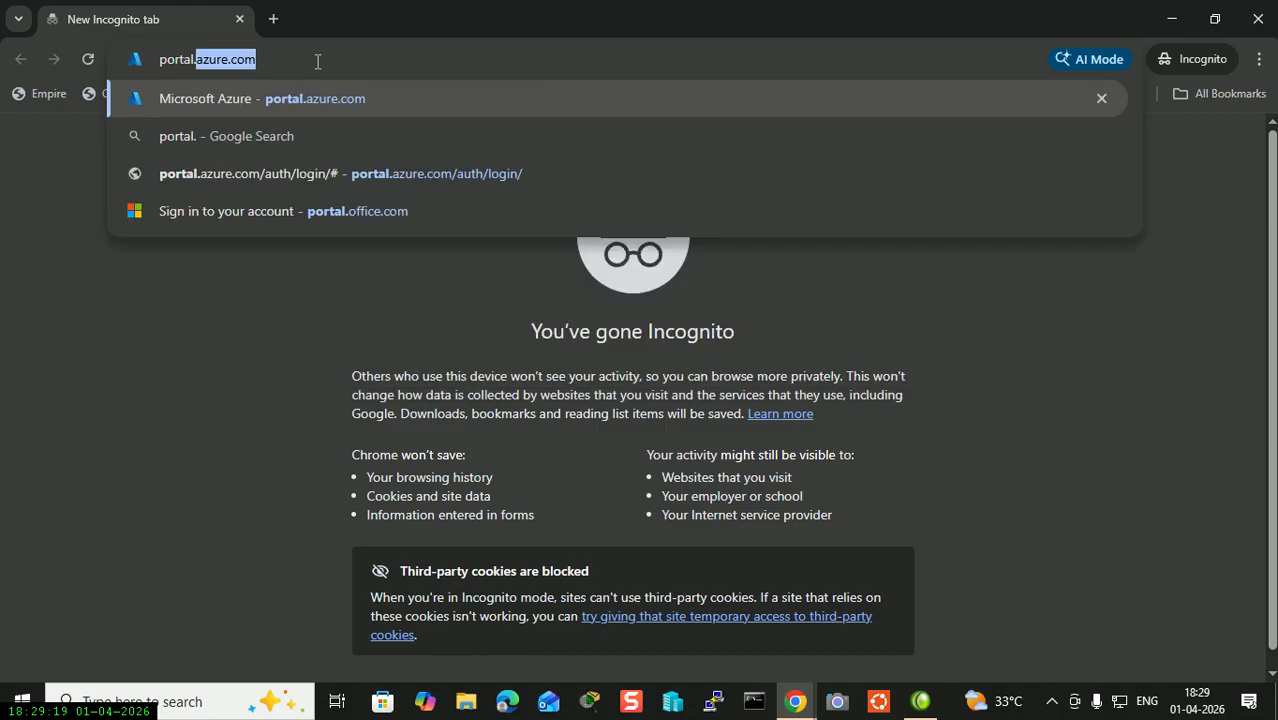
key(Return)
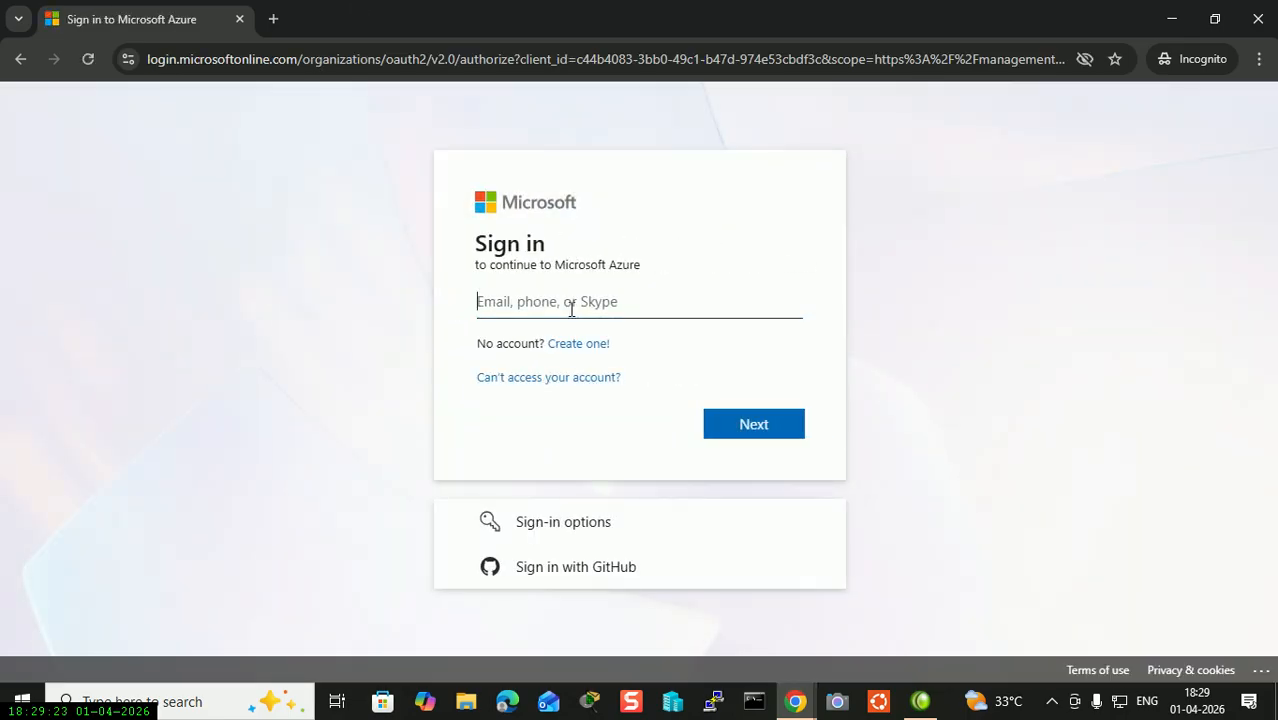
Sign in to Microsoft Azure with the account e-mail using mobile app approval, and choose to stay signed in.
click(570, 303)
click(685, 388)
click(724, 428)
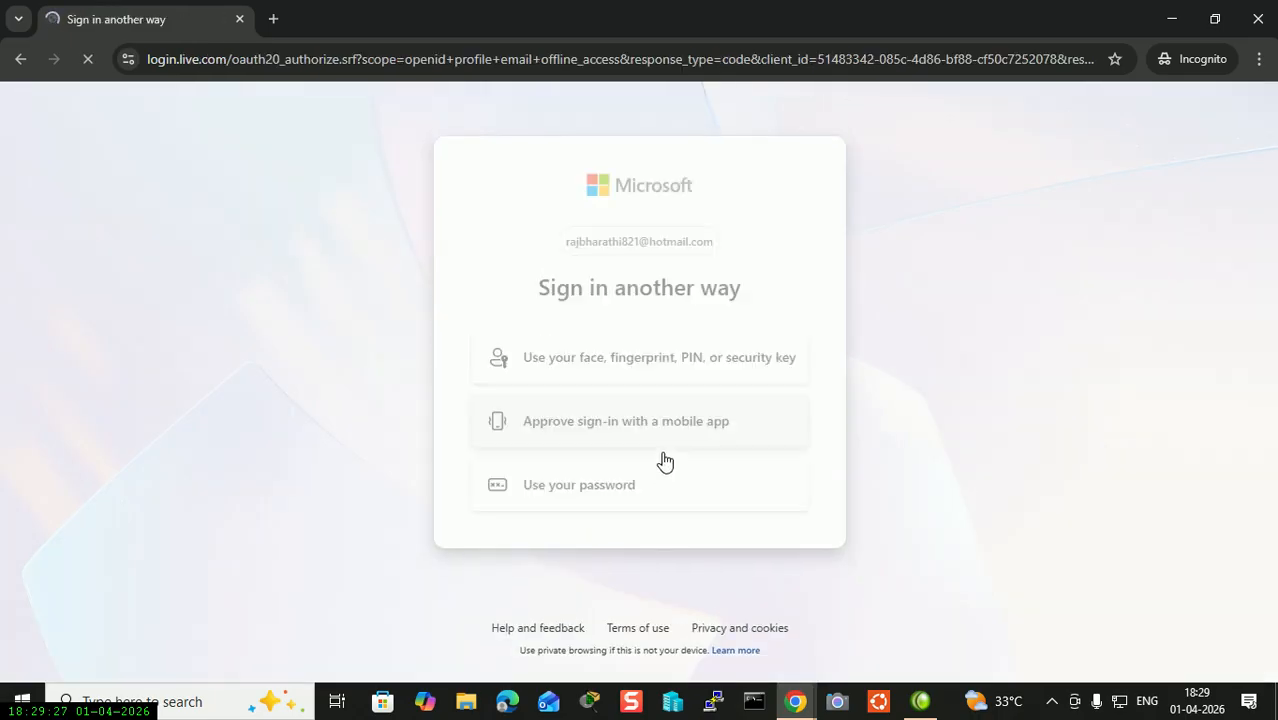
click(594, 443)
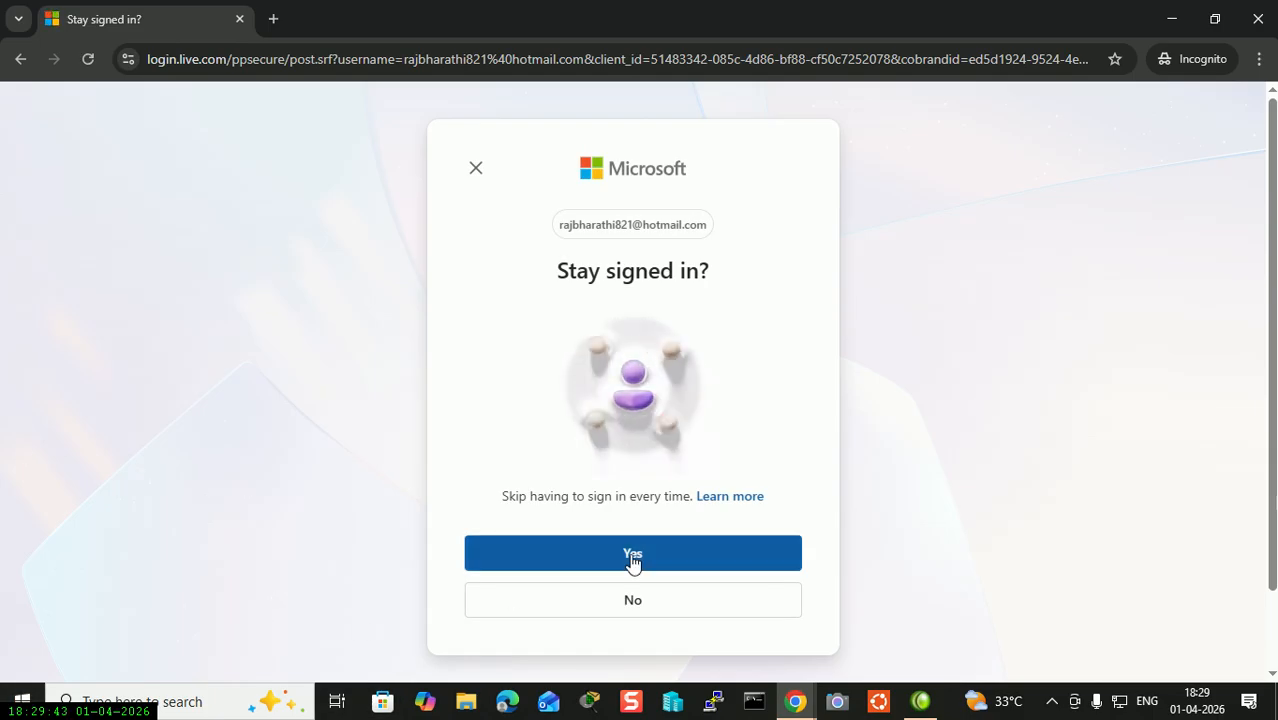
click(632, 556)
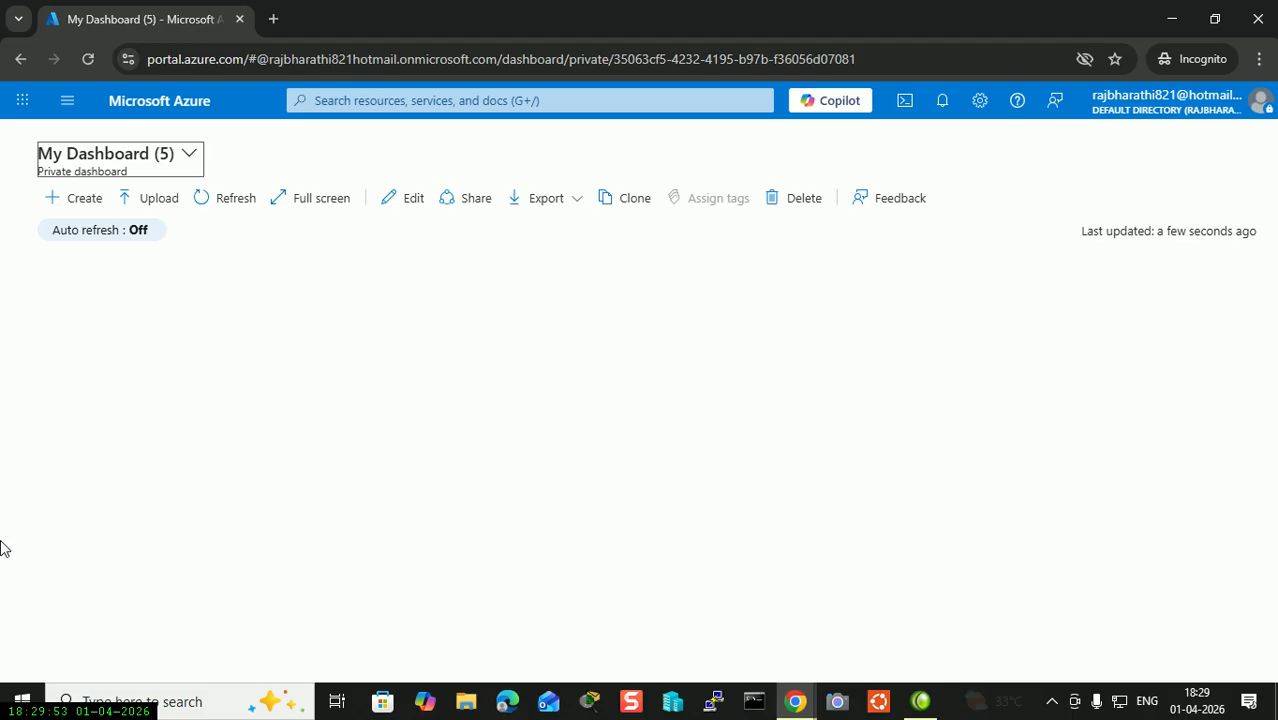
click(67, 100)
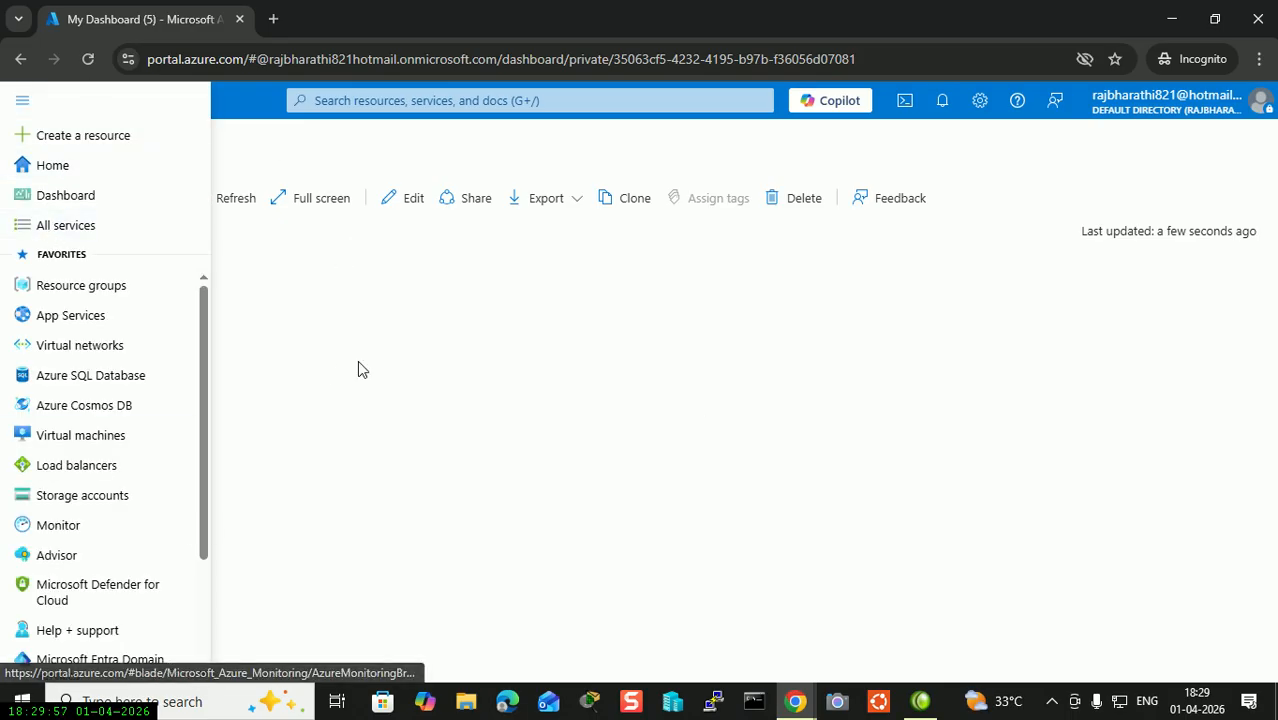
click(400, 405)
click(70, 100)
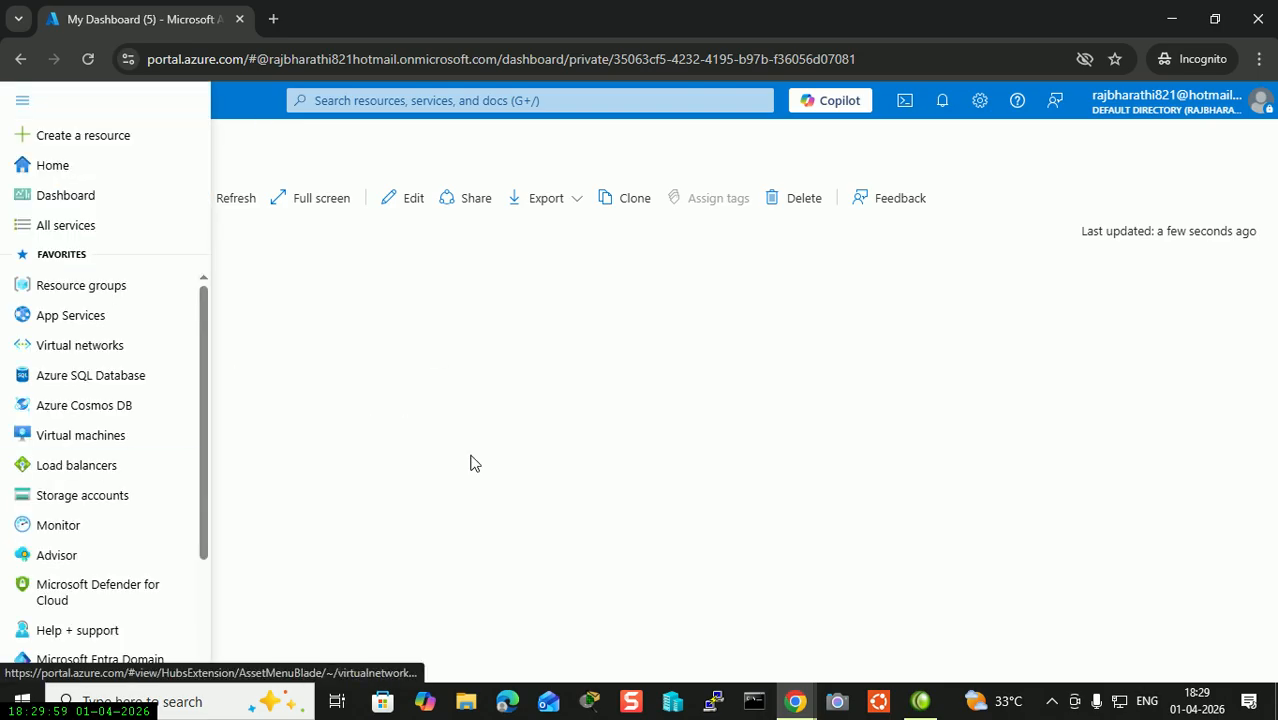
click(334, 439)
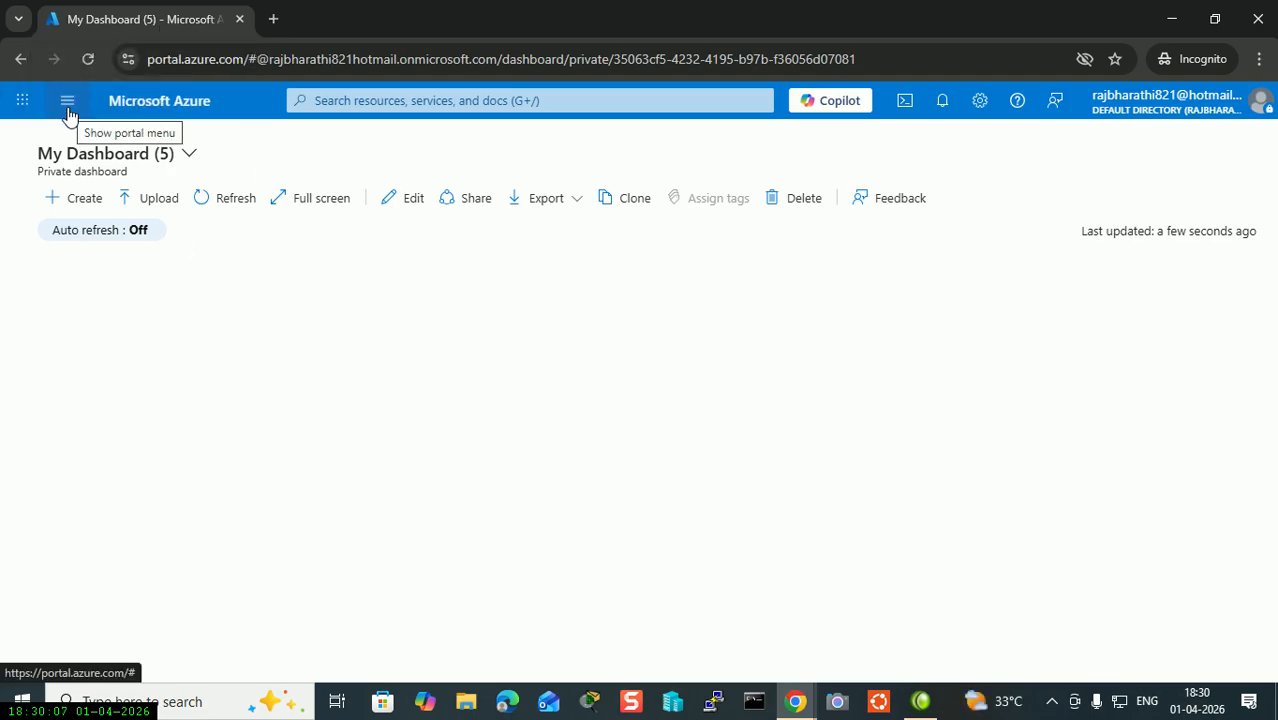
Go to the virtual networks list and start creating a new virtual network.
click(68, 108)
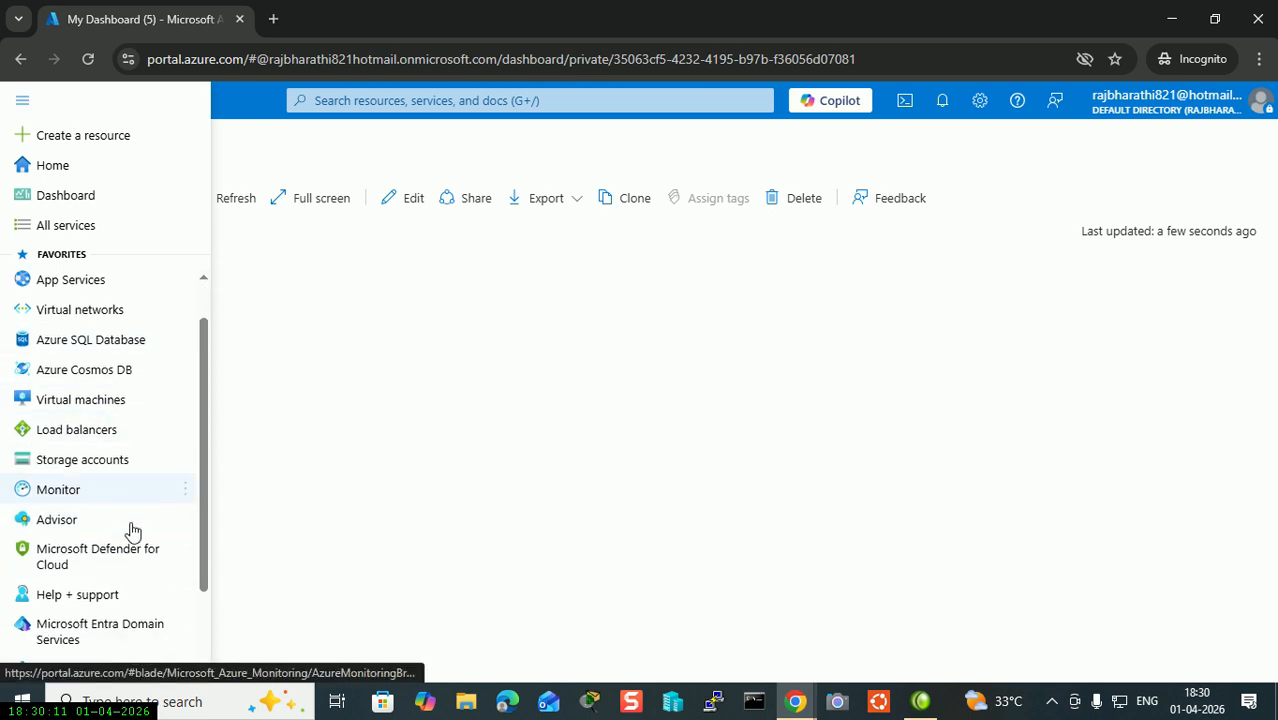
click(84, 347)
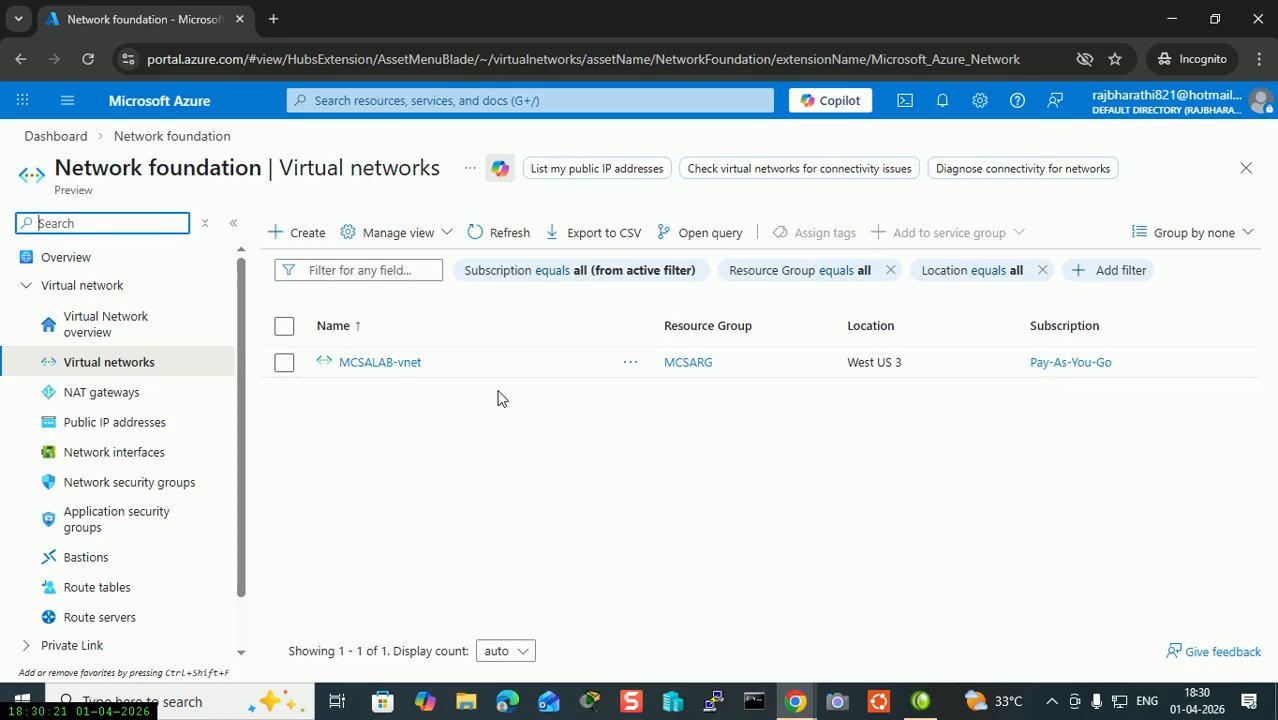
click(300, 234)
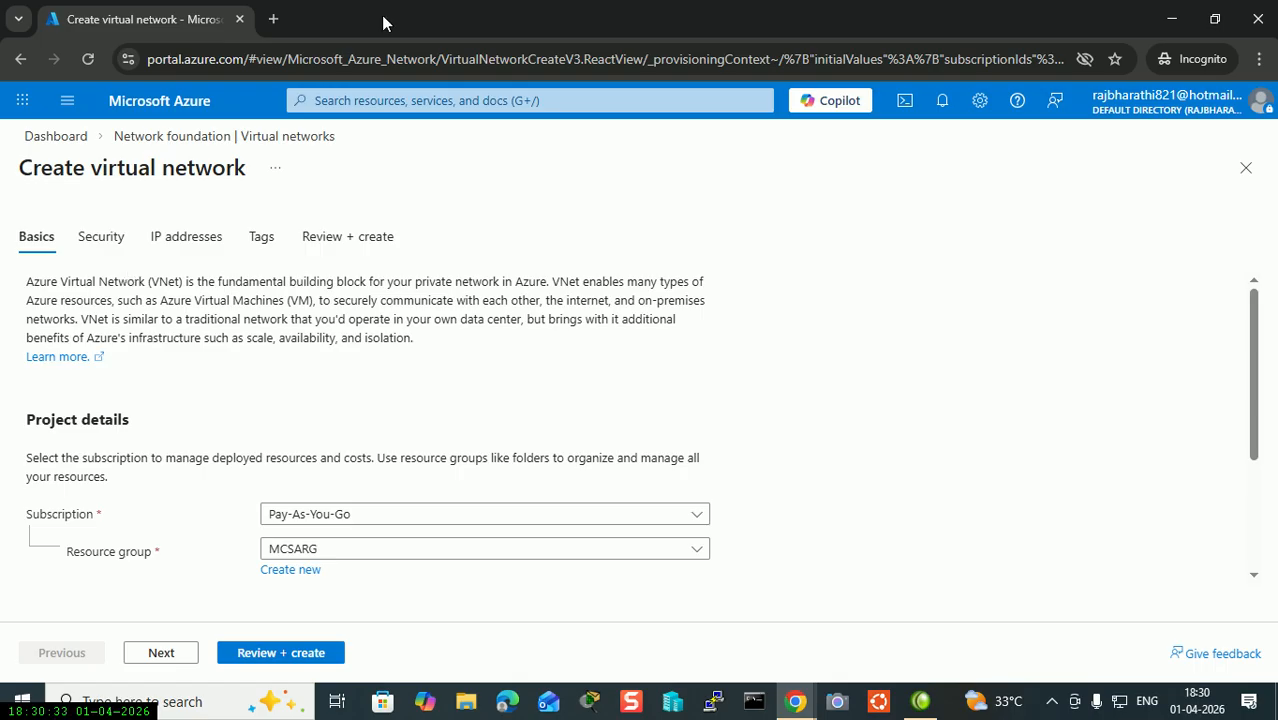
Create a new resource group named vnetRG for the virtual network.
scroll(165, 391, down, 1)
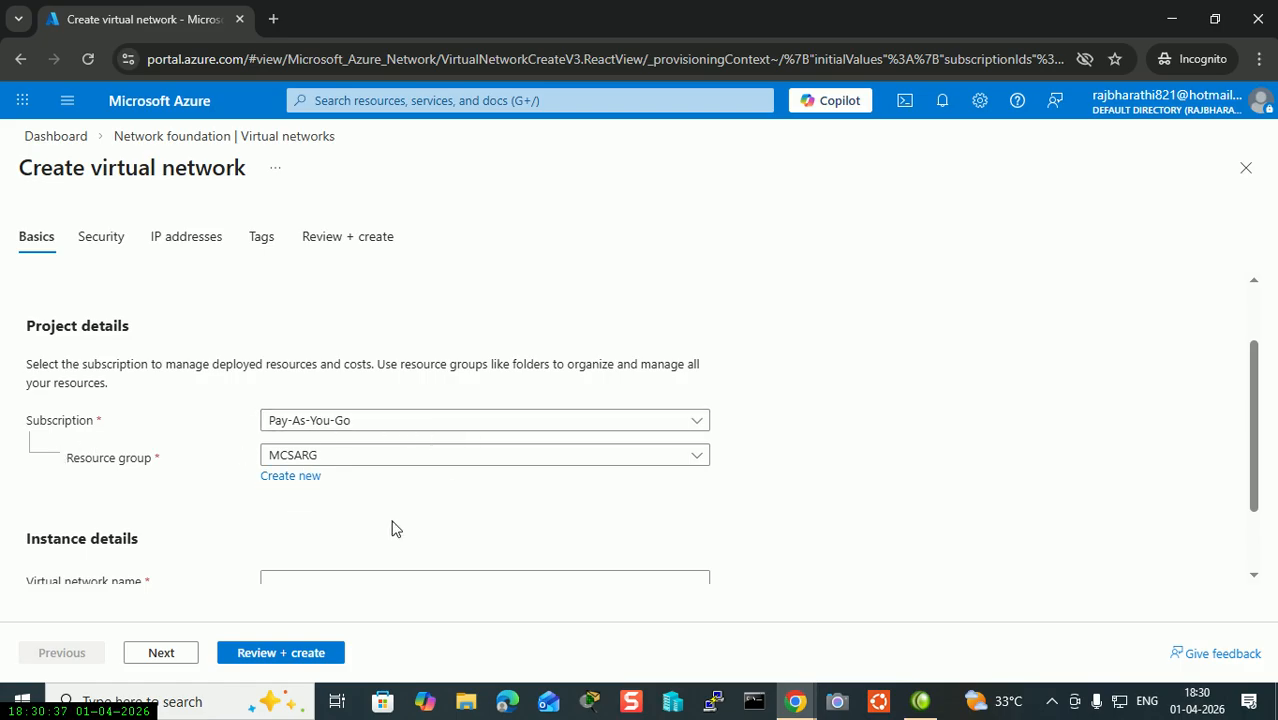
click(304, 480)
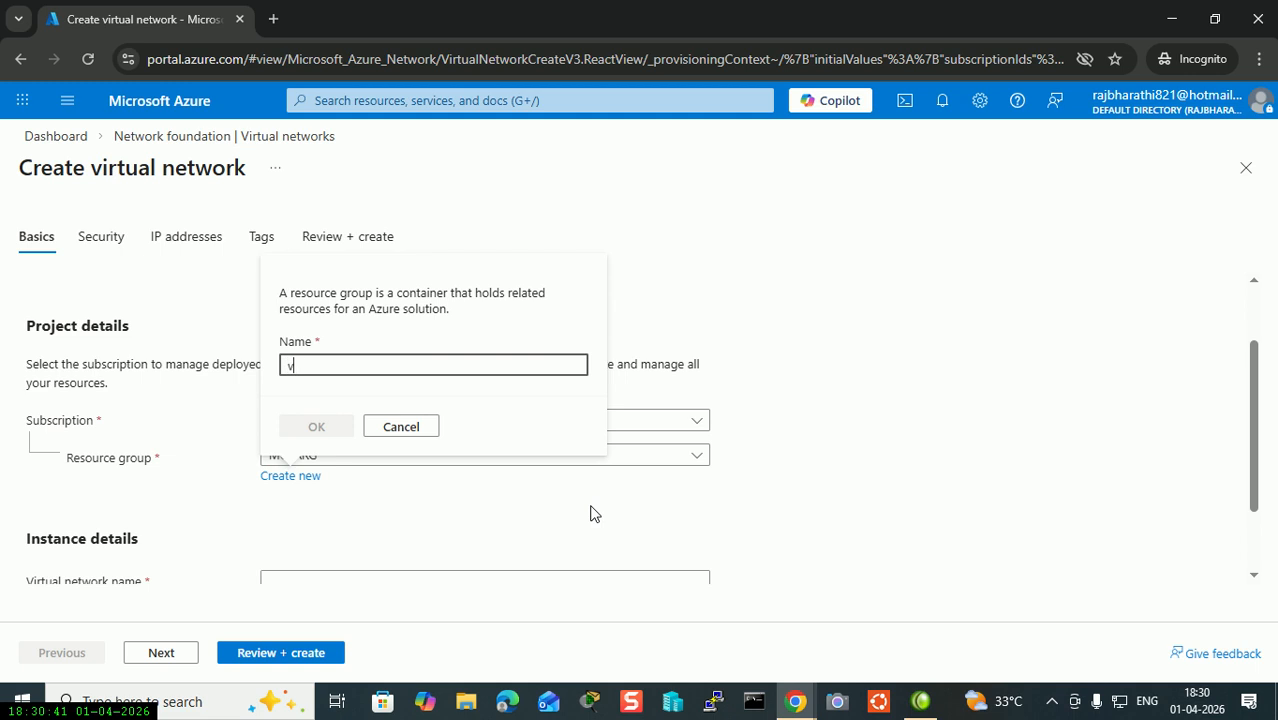
text(vnetRG)
click(322, 430)
Name the virtual network vnetdemoceh in the instance details.
scroll(237, 480, down, 1)
click(351, 489)
text(vnetdemoceh)
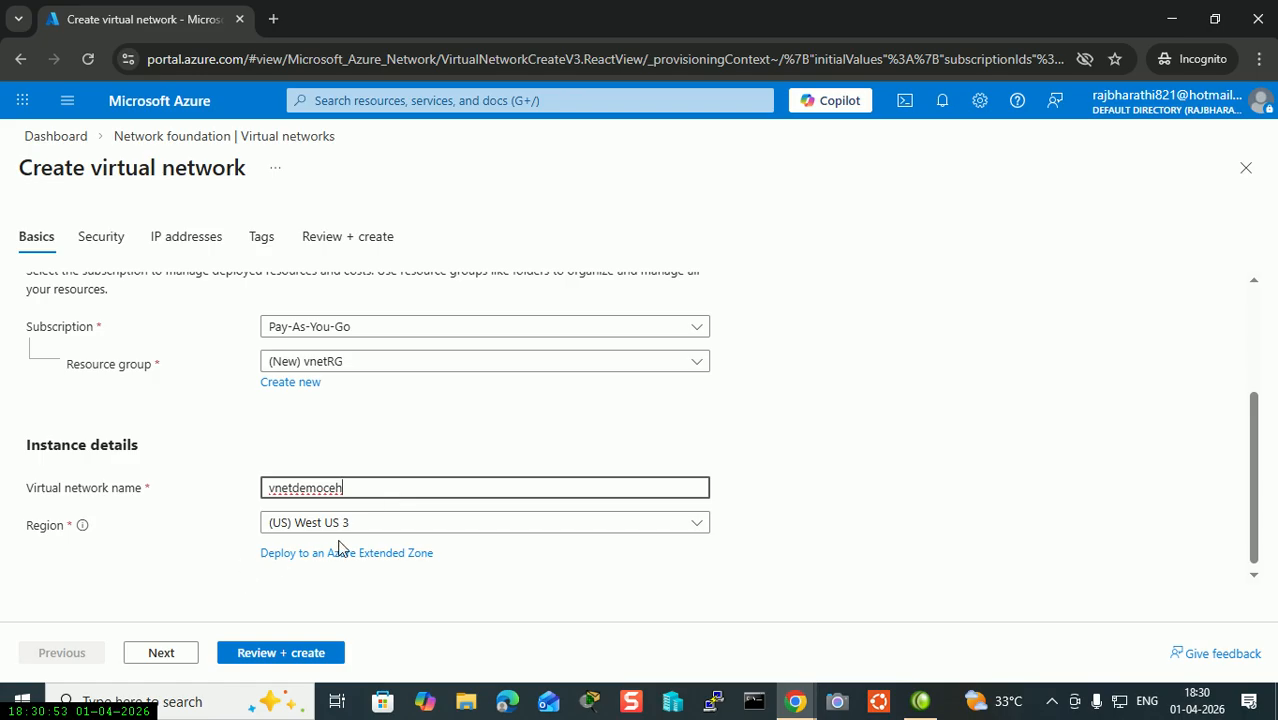
Review the virtual network's basic settings and its optional security services, such as encryption and Azure Bastion.
click(251, 585)
scroll(251, 583, up, 3)
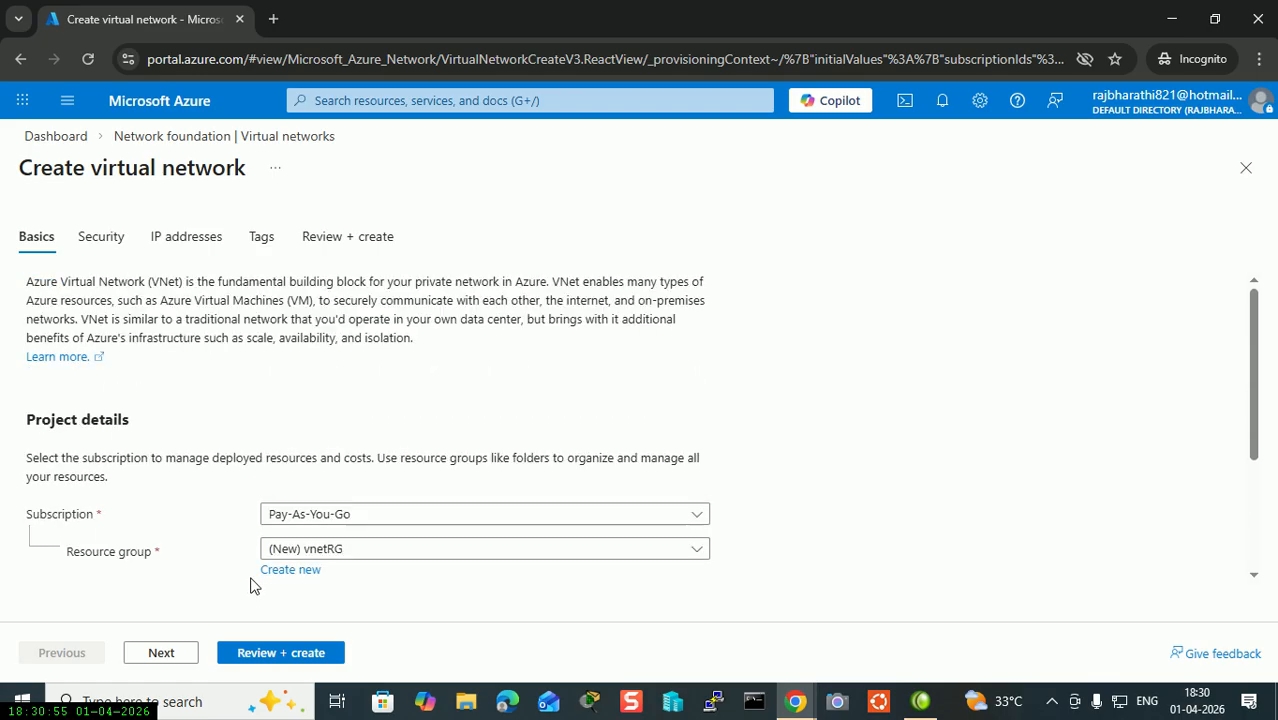
scroll(187, 503, down, 3)
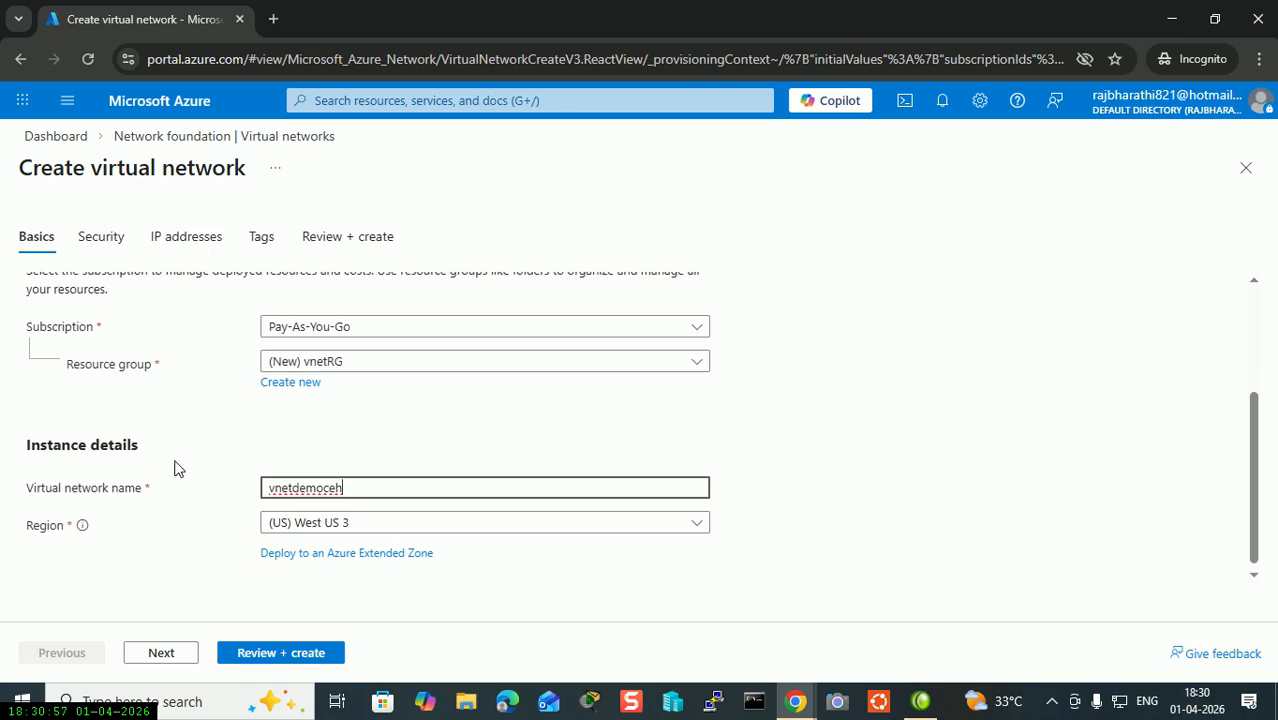
scroll(197, 571, up, 3)
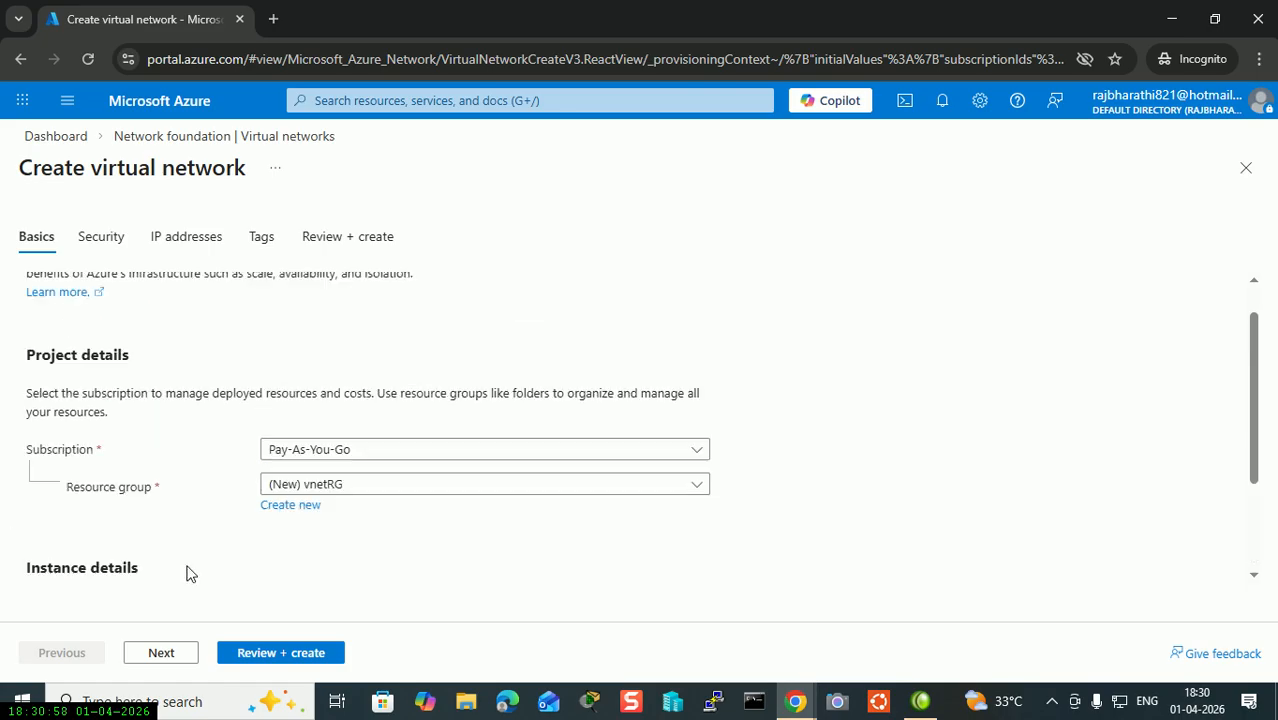
click(102, 238)
scroll(231, 474, down, 2)
scroll(231, 472, up, 1)
scroll(231, 472, up, 1)
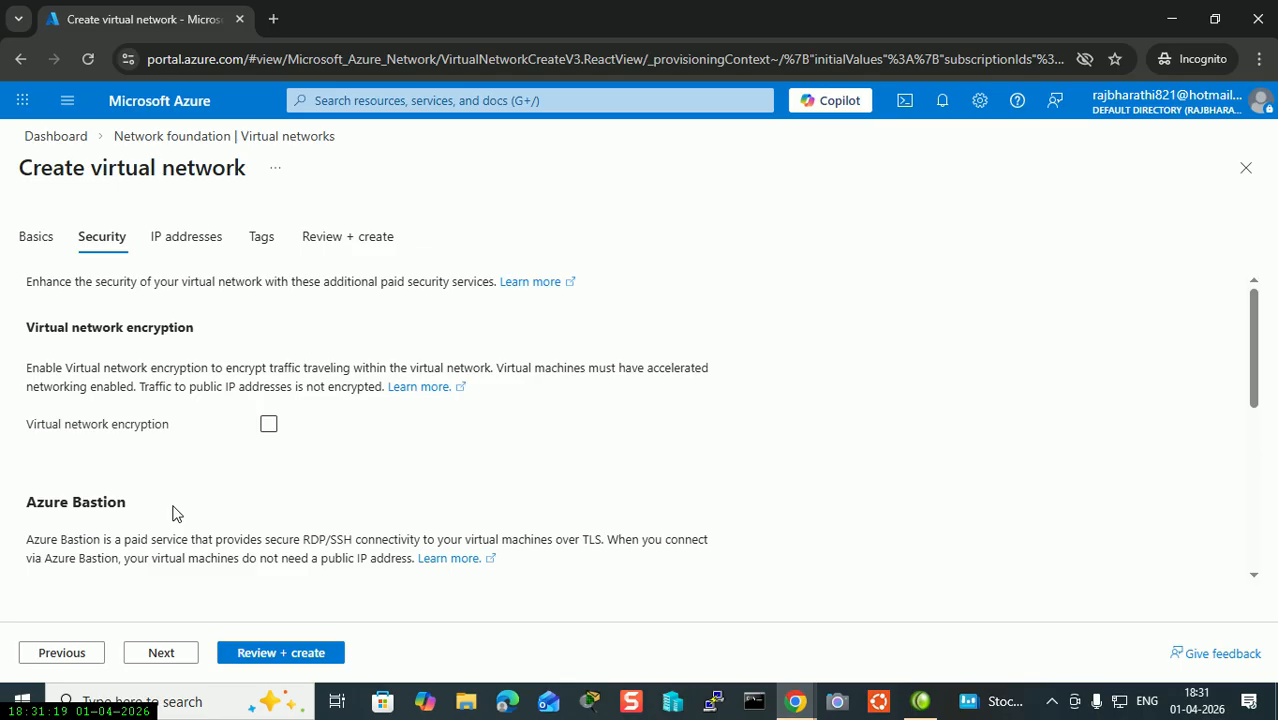
scroll(172, 513, down, 1)
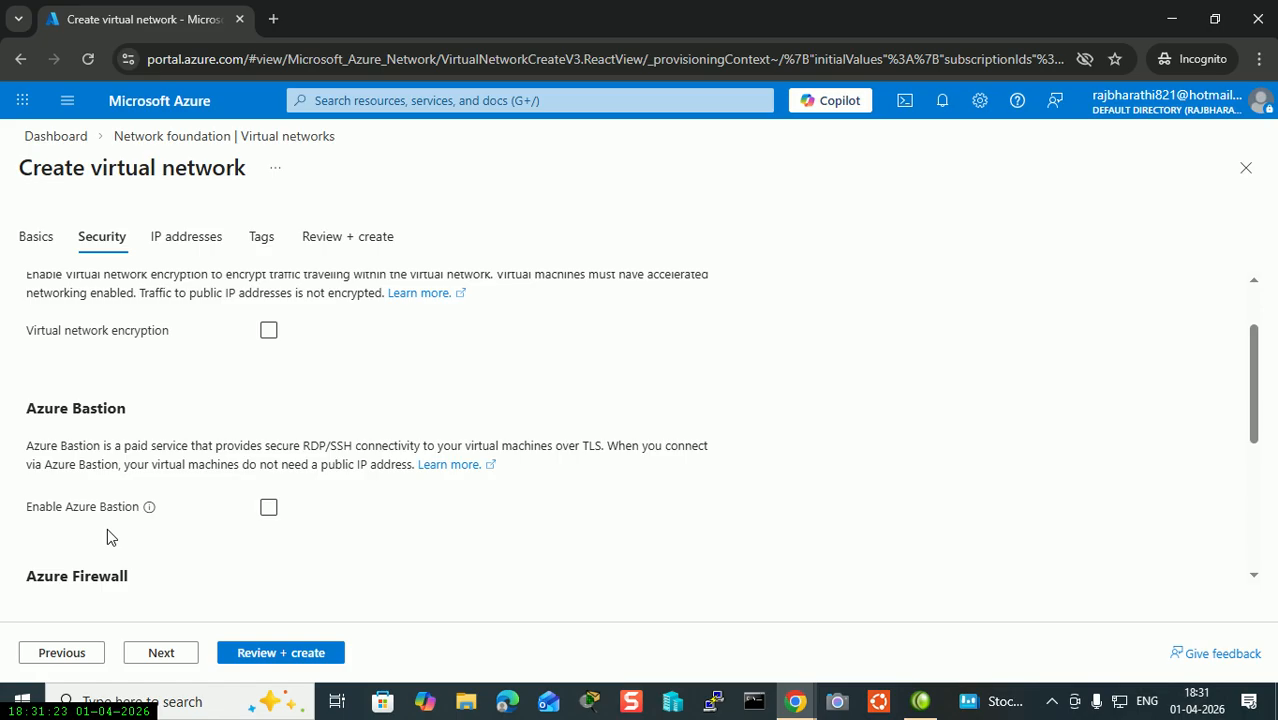
Rename the default subnet in the 10.0.0.0/16 address space to subnet1 and save it.
click(195, 247)
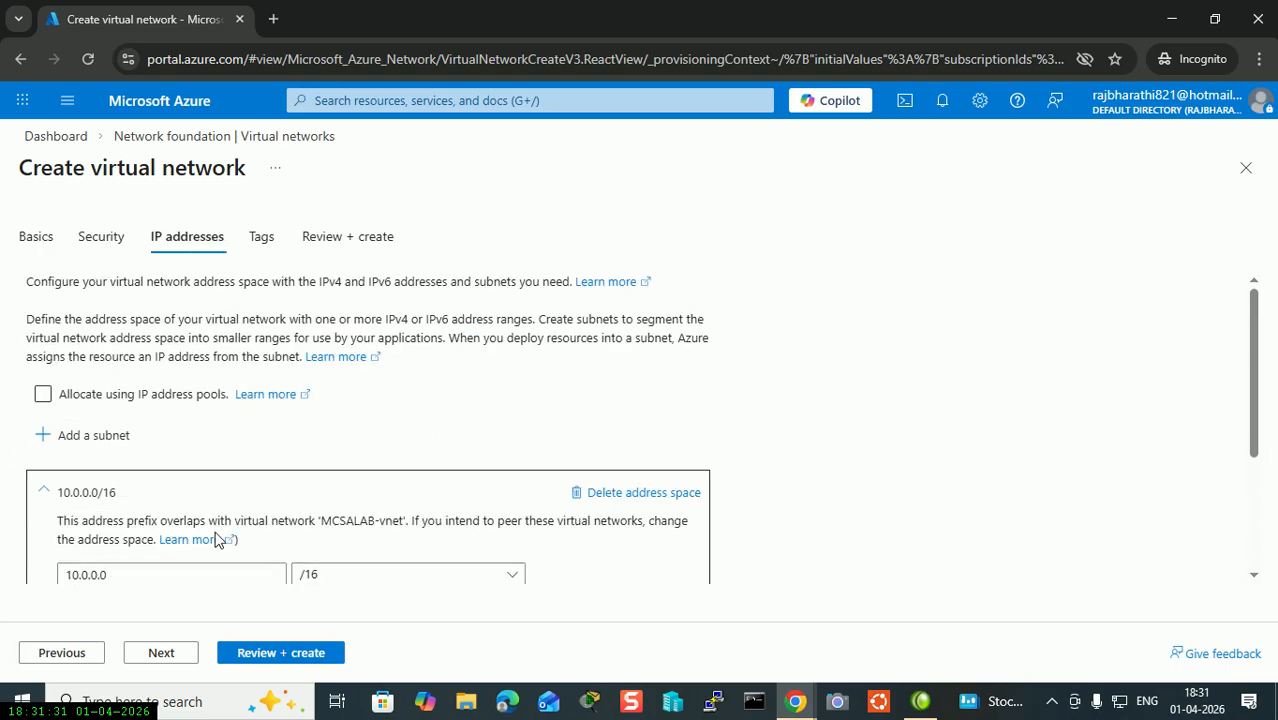
scroll(163, 502, down, 1)
click(152, 476)
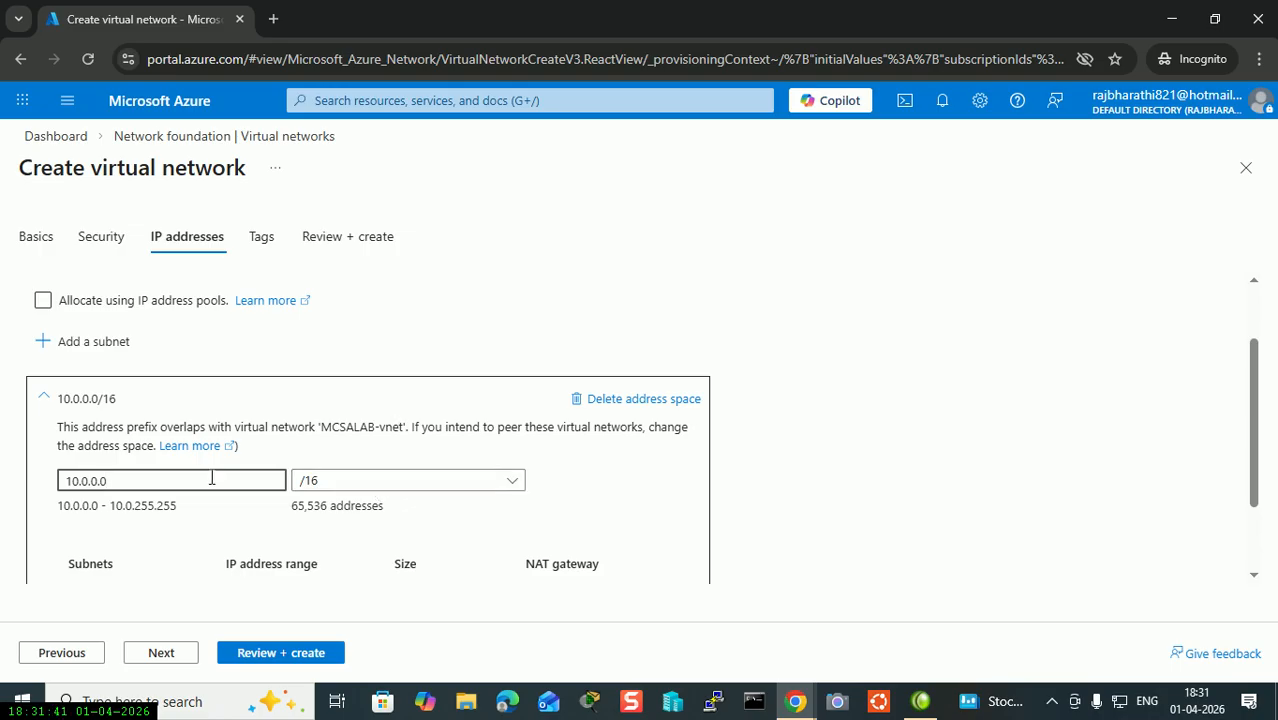
scroll(211, 478, down, 2)
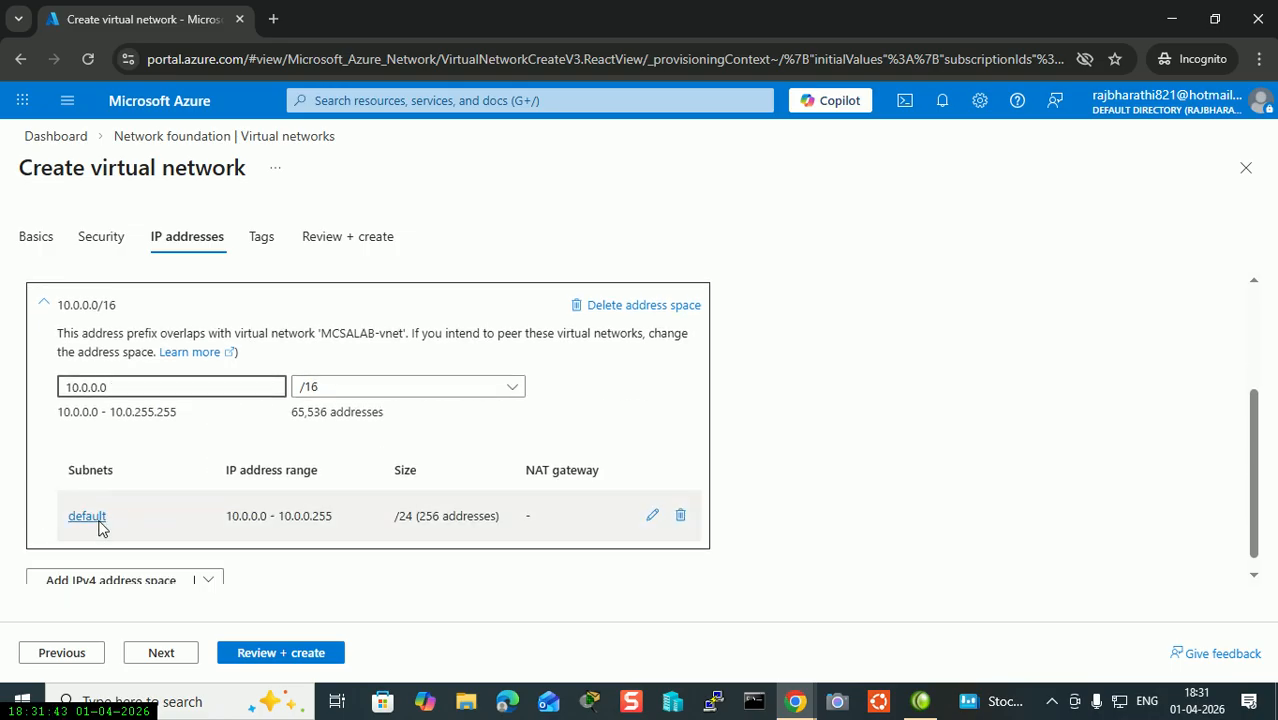
click(88, 516)
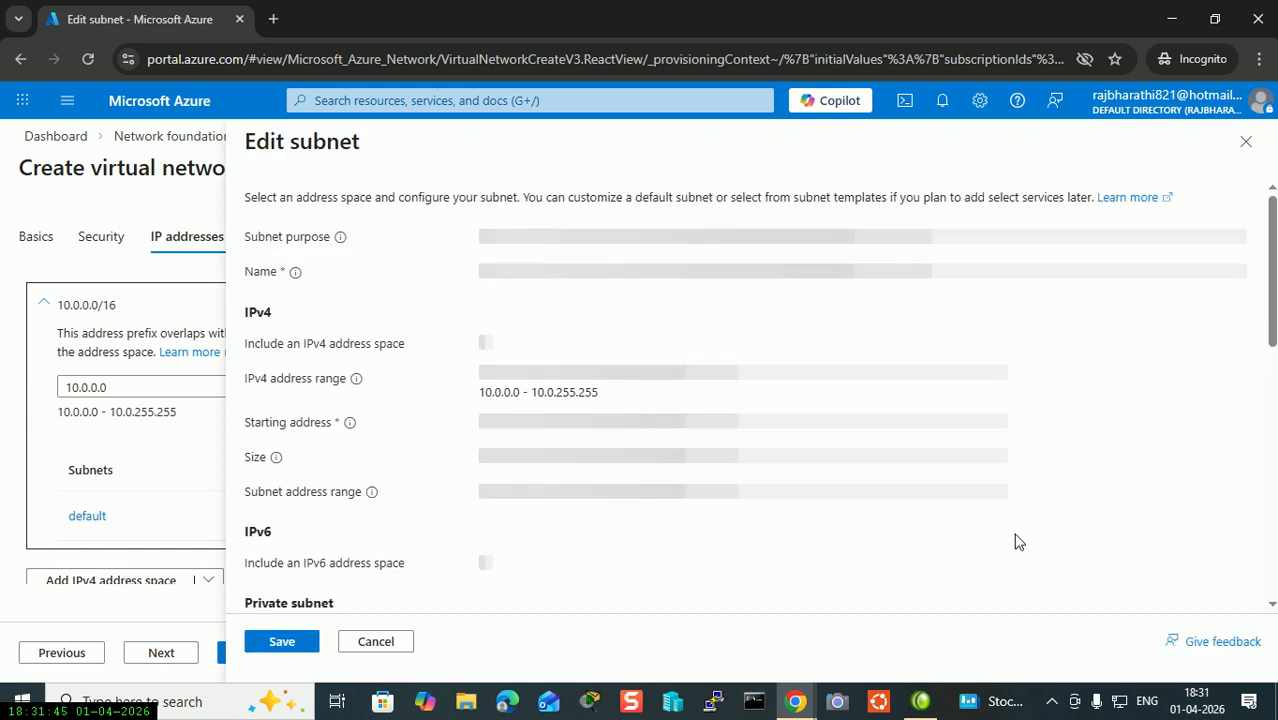
click(634, 275)
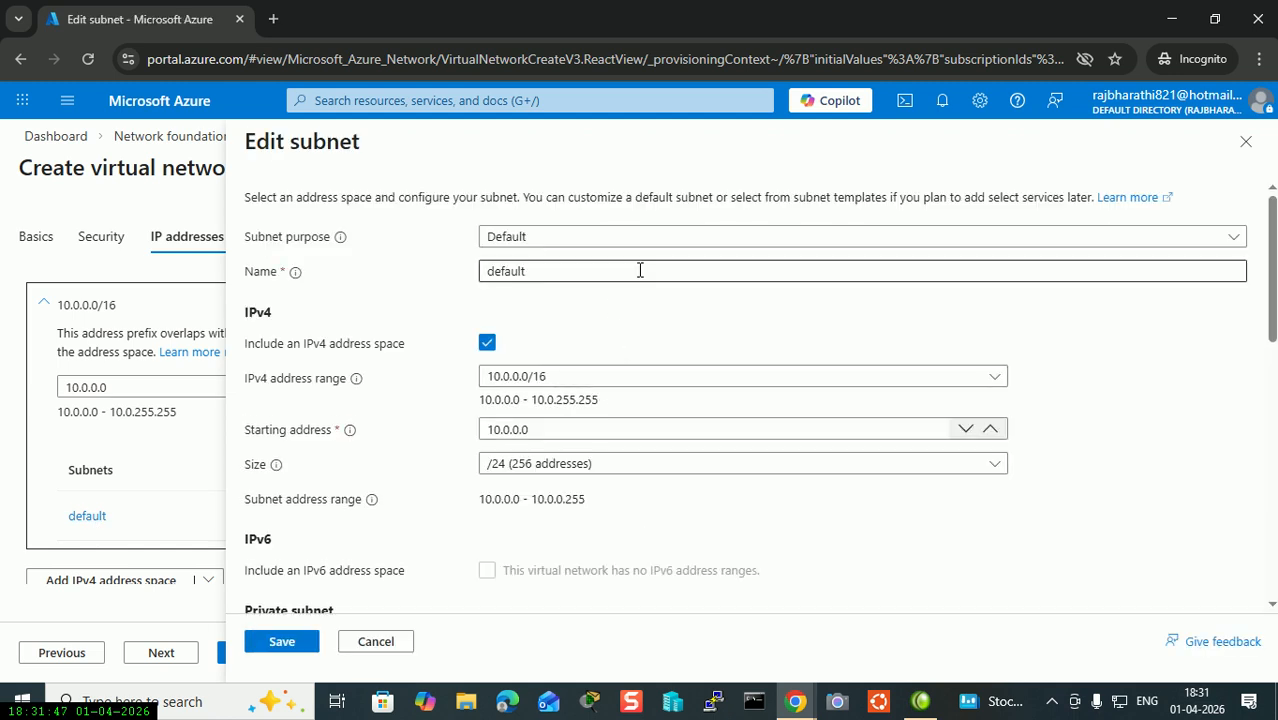
key(BackSpace)
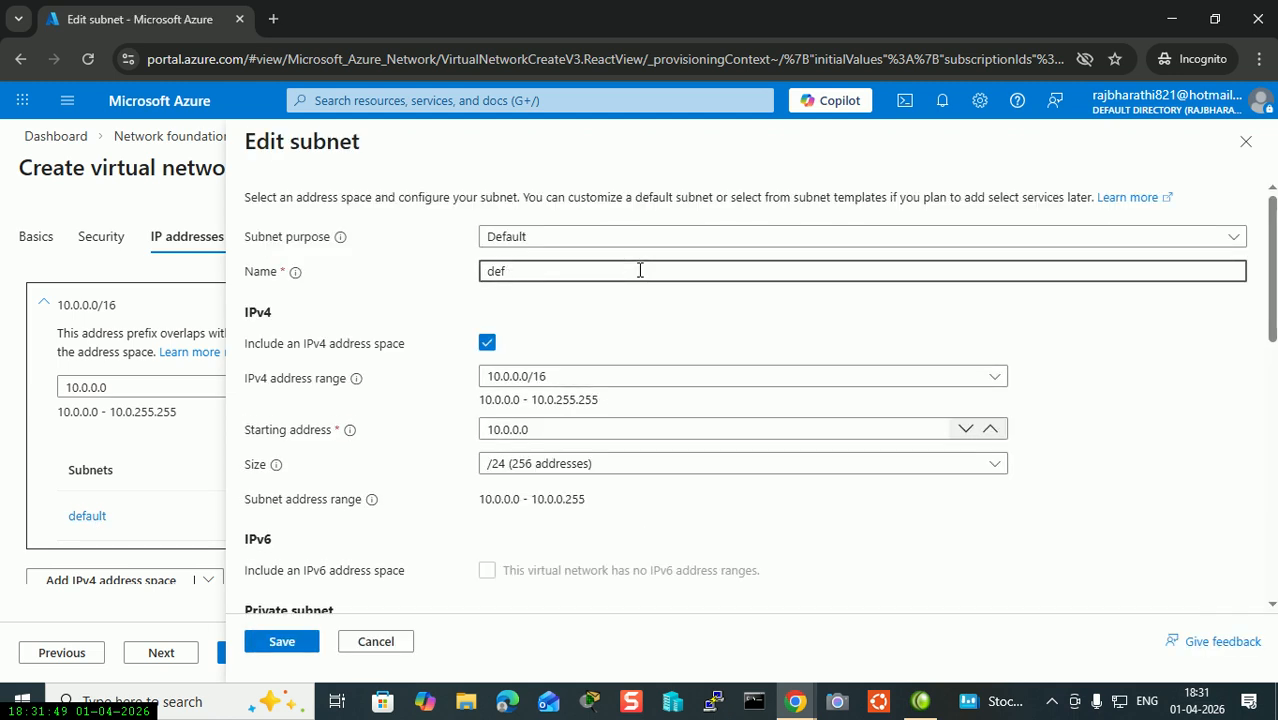
key(BackSpace)
key(BackSpace)
key(BackSpace)
key(BackSpace)
text(subnet1)
click(282, 643)
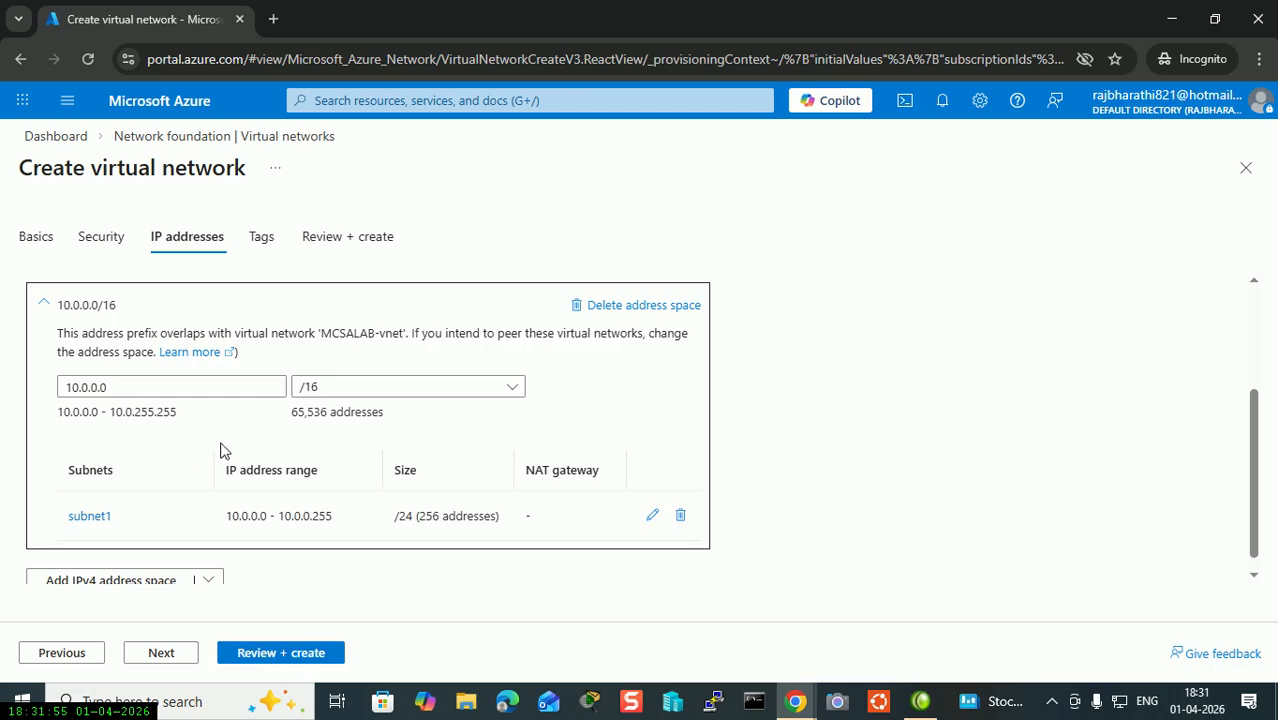
Add a second subnet named subnet2 to the 10.0.0.0/16 address space, with the suggested address range.
scroll(222, 448, down, 1)
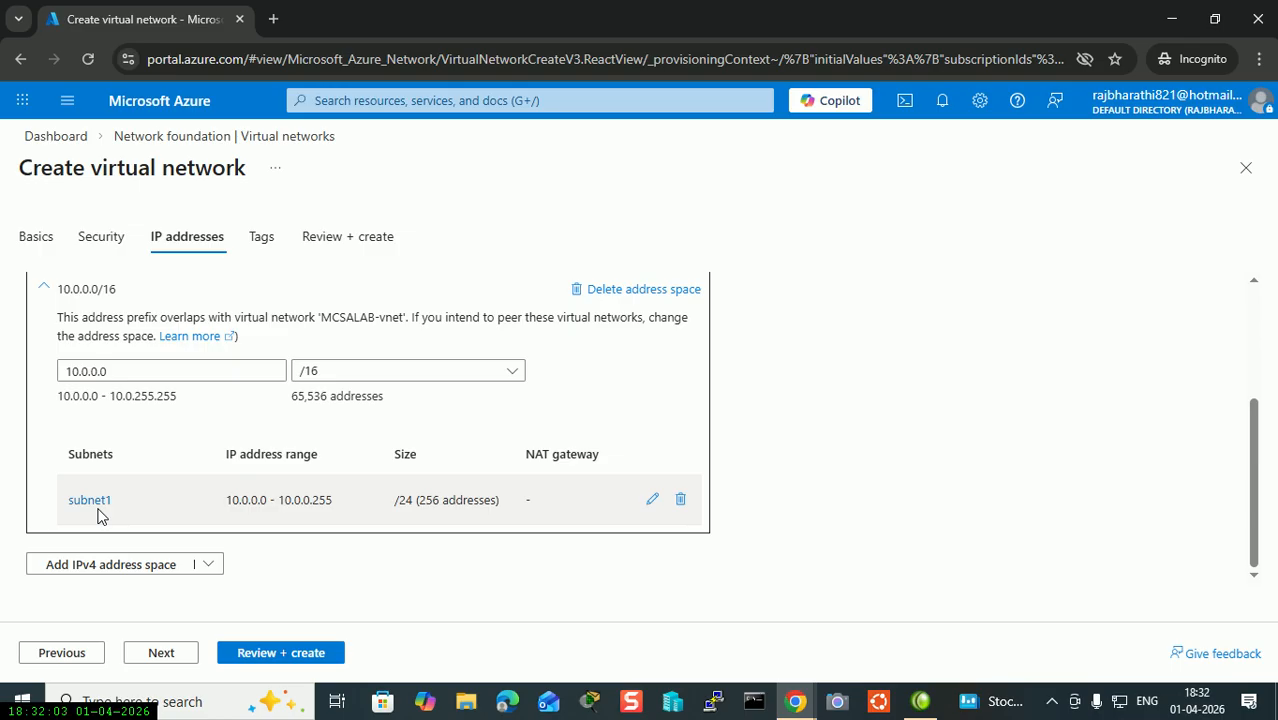
scroll(103, 513, up, 1)
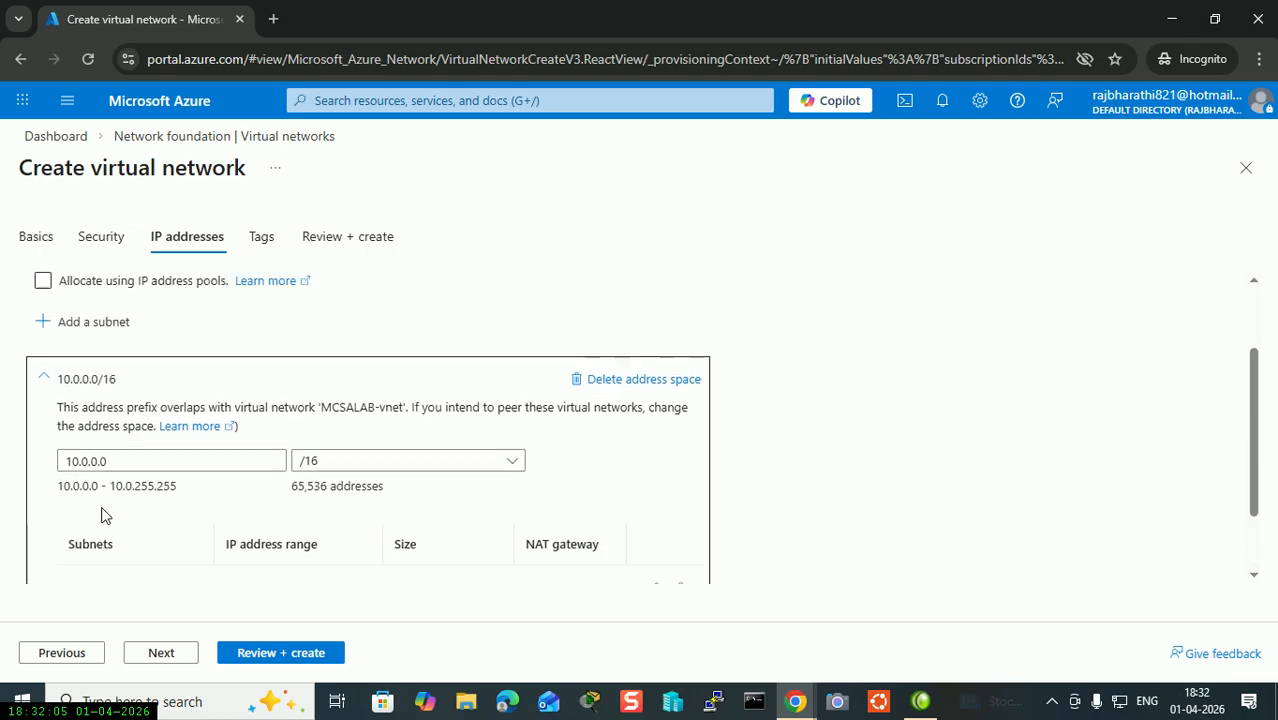
click(105, 338)
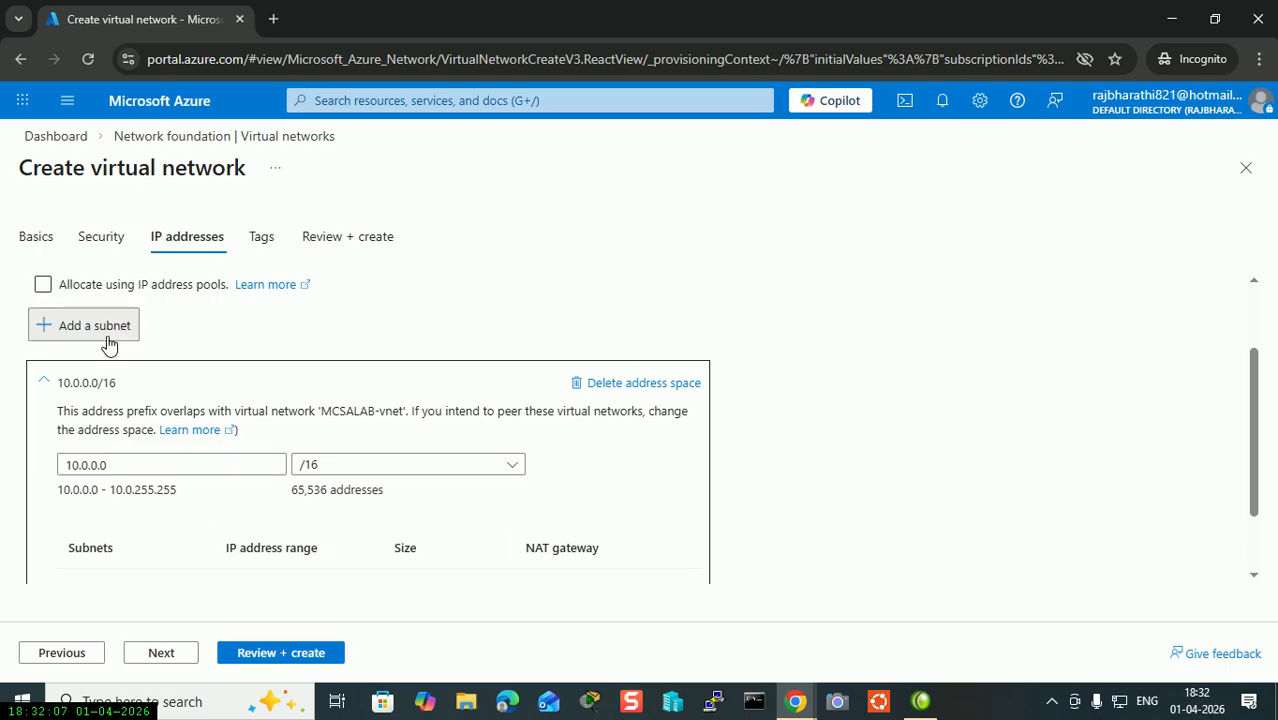
click(610, 271)
key(BackSpace)
key(BackSpace)
key(BackSpace)
key(BackSpace)
key(BackSpace)
key(BackSpace)
key(BackSpace)
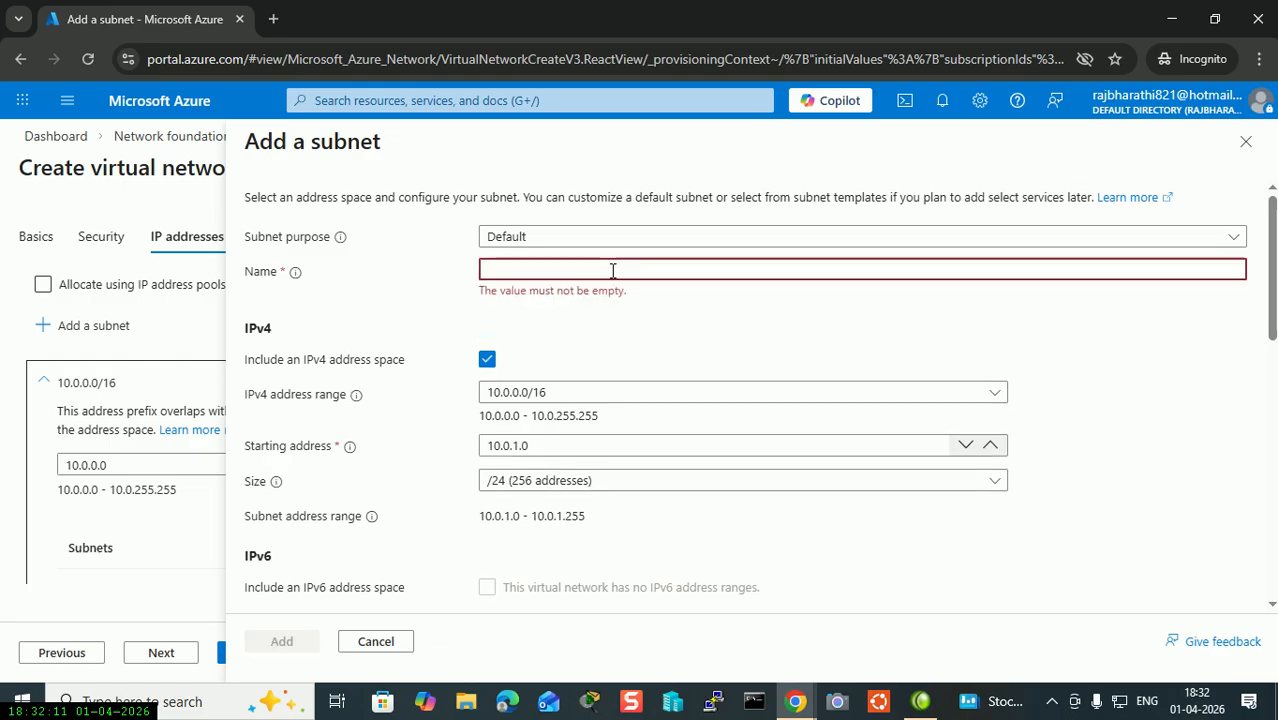
text(subnet2)
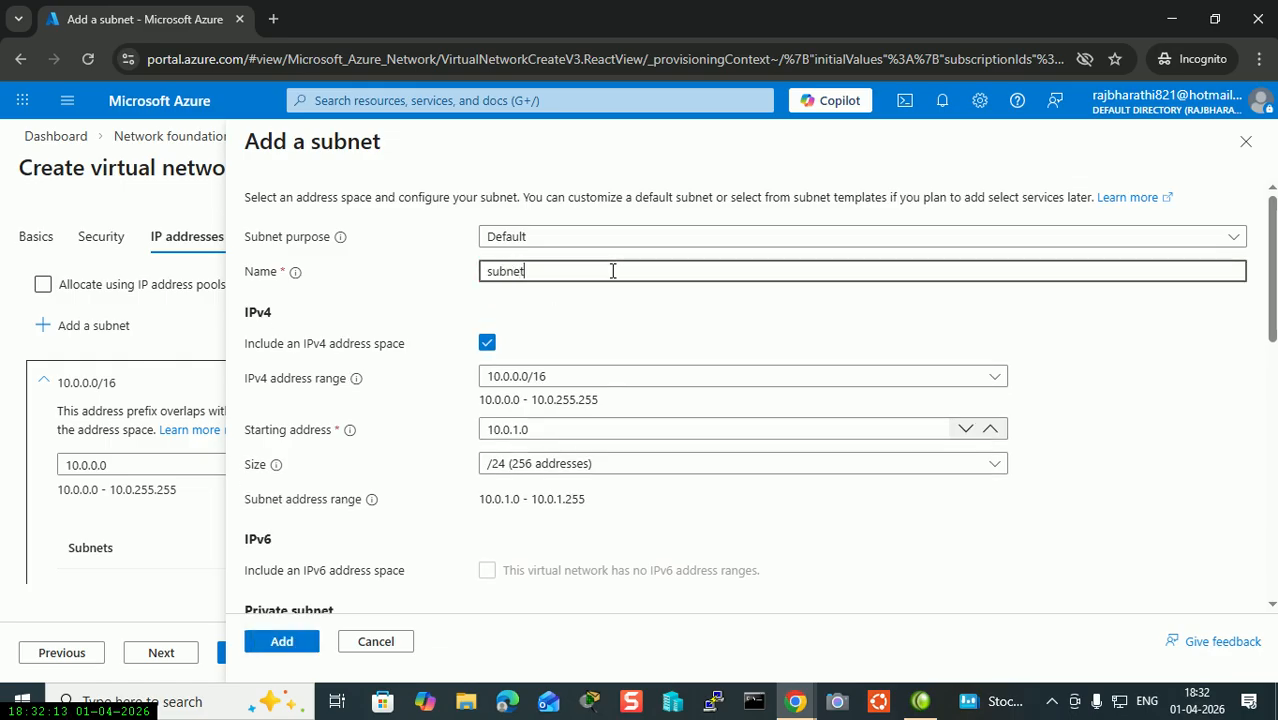
click(282, 641)
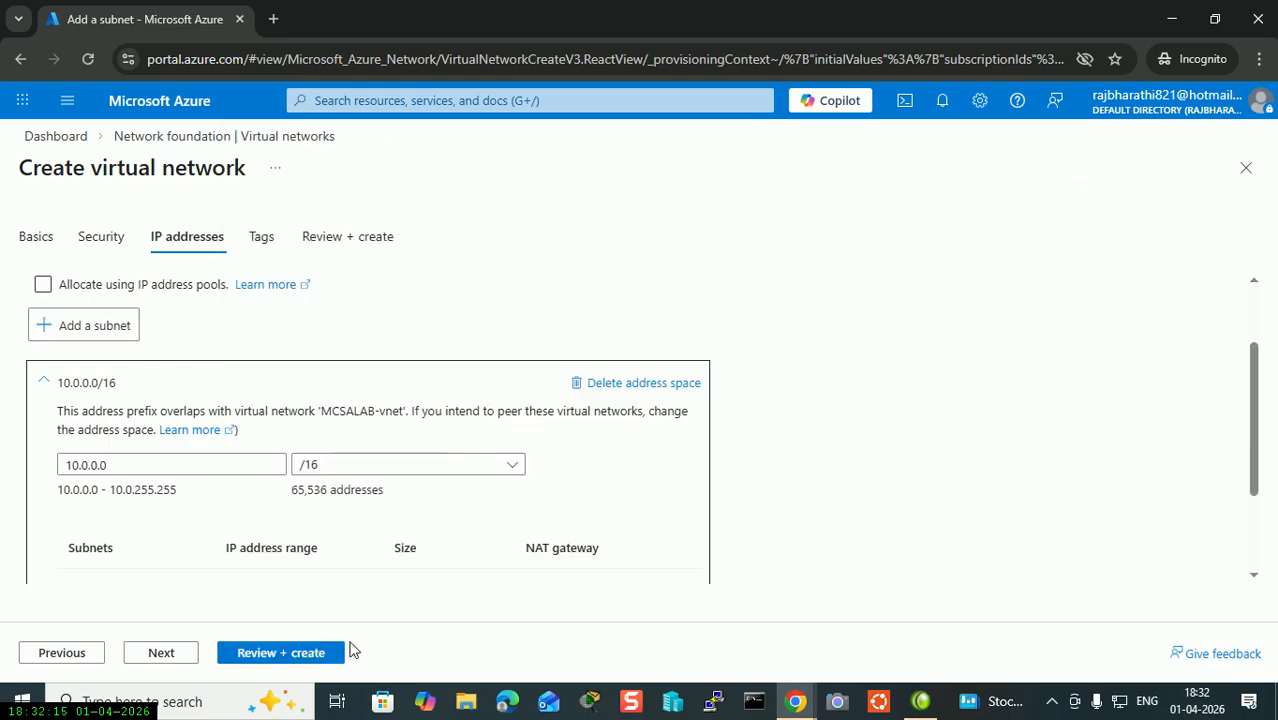
Recheck the security options and the address ranges of both subnets in the virtual network's configuration.
scroll(214, 536, down, 1)
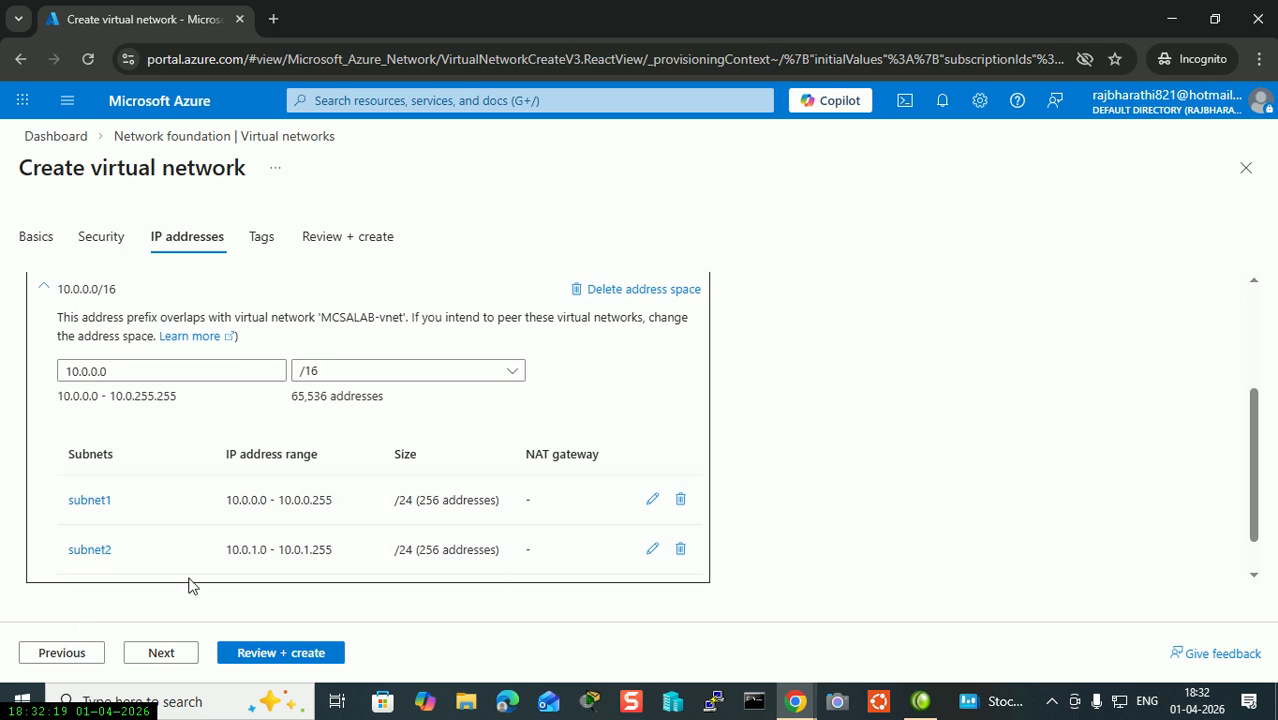
click(100, 240)
scroll(40, 456, down, 1)
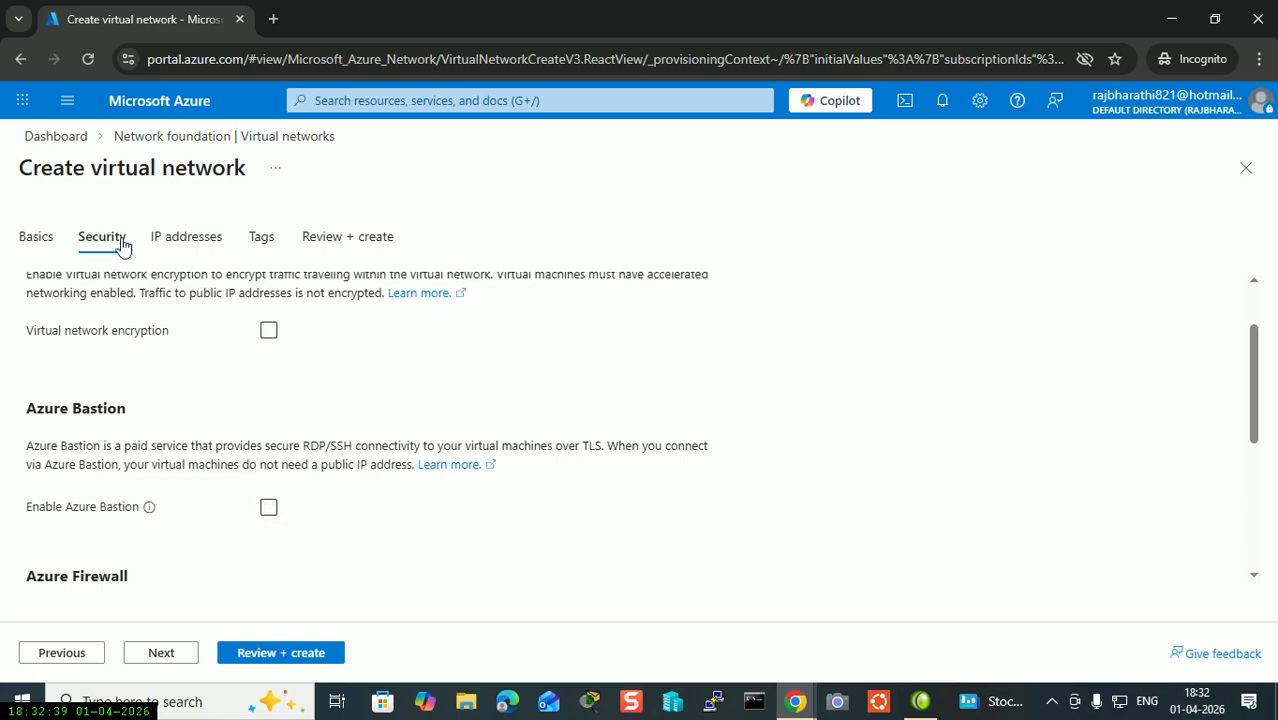
click(182, 240)
scroll(189, 514, down, 3)
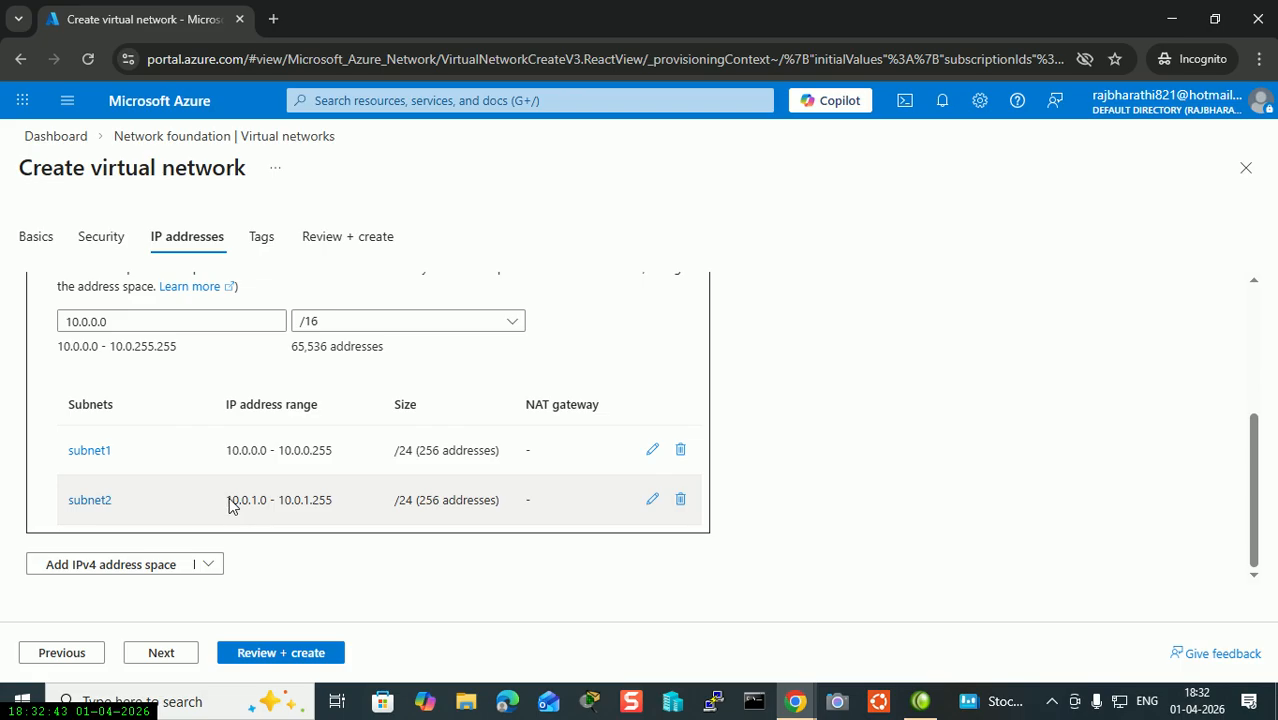
Enable Azure Bastion for the virtual network and inspect the size of its dedicated subnet in the address space.
click(114, 237)
scroll(185, 536, down, 1)
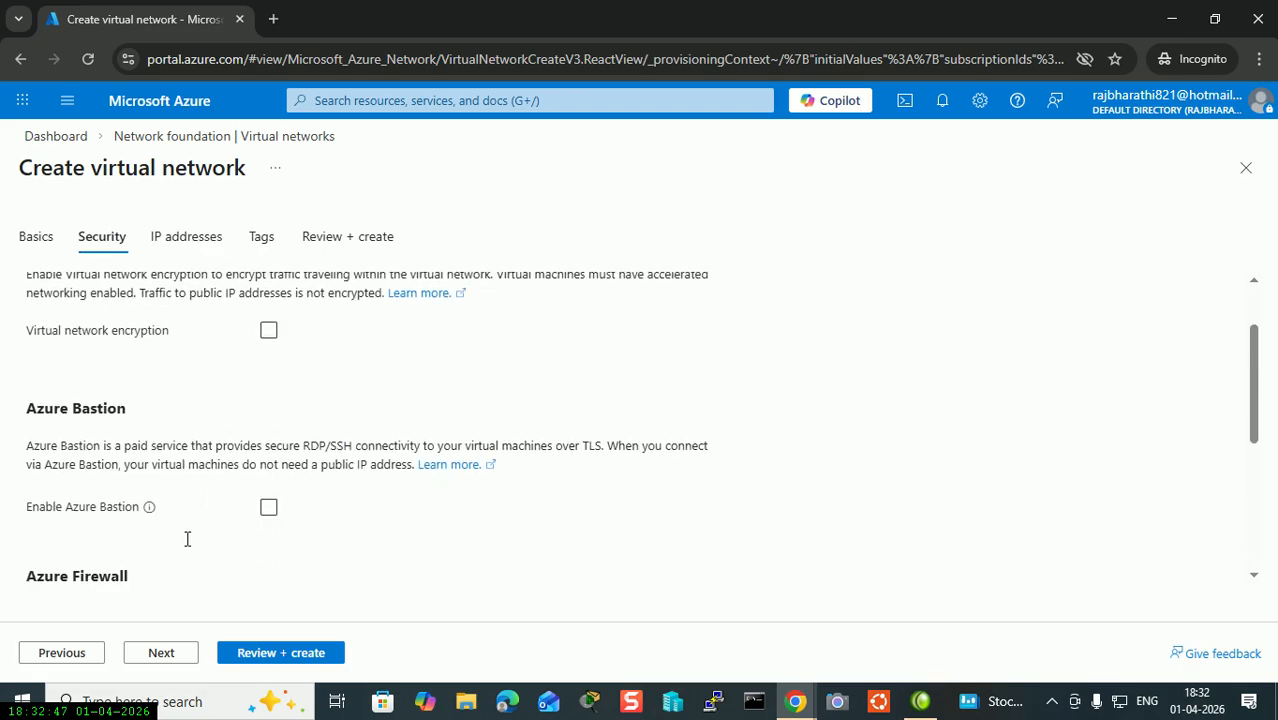
click(269, 509)
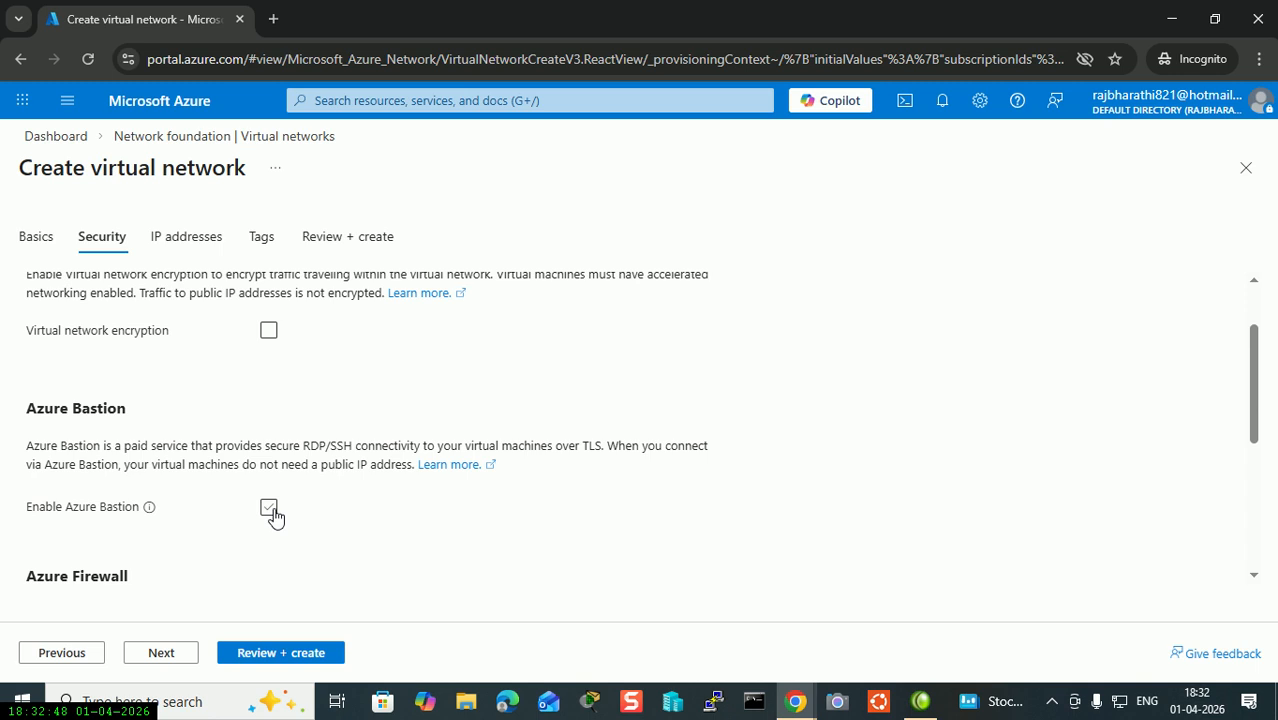
click(182, 245)
scroll(28, 462, down, 2)
scroll(28, 462, down, 1)
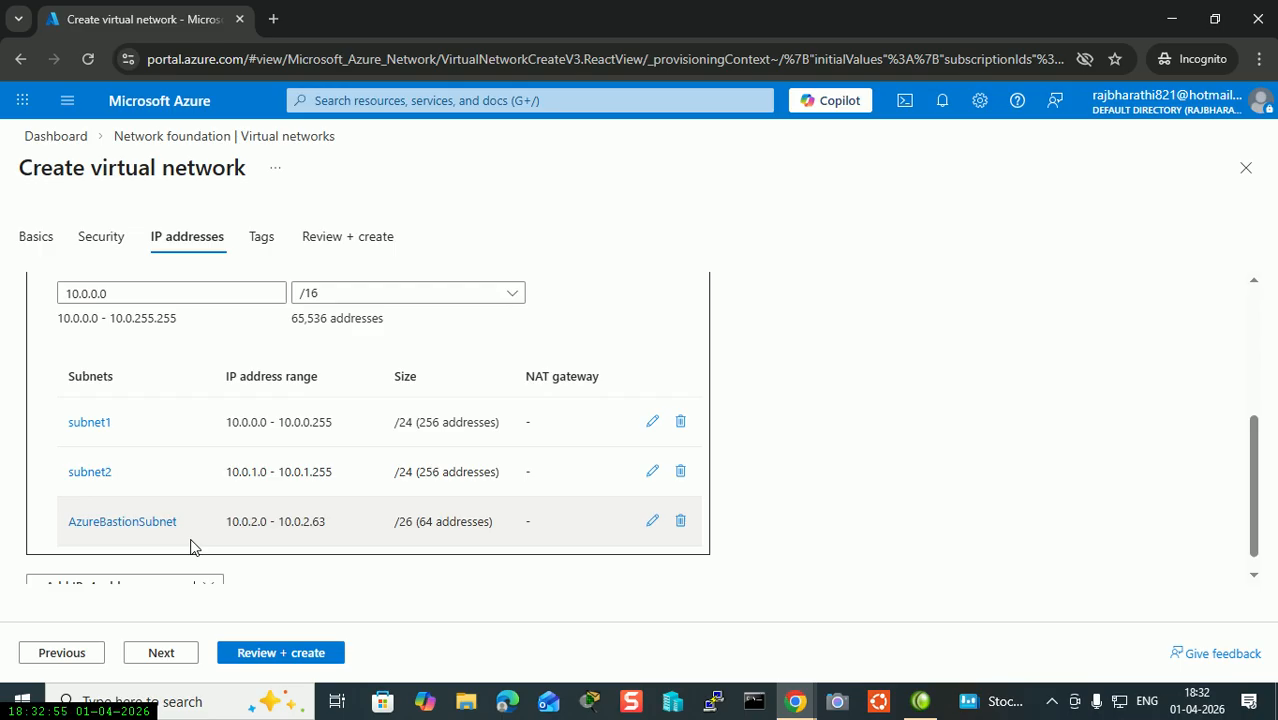
drag(396, 527, 515, 532)
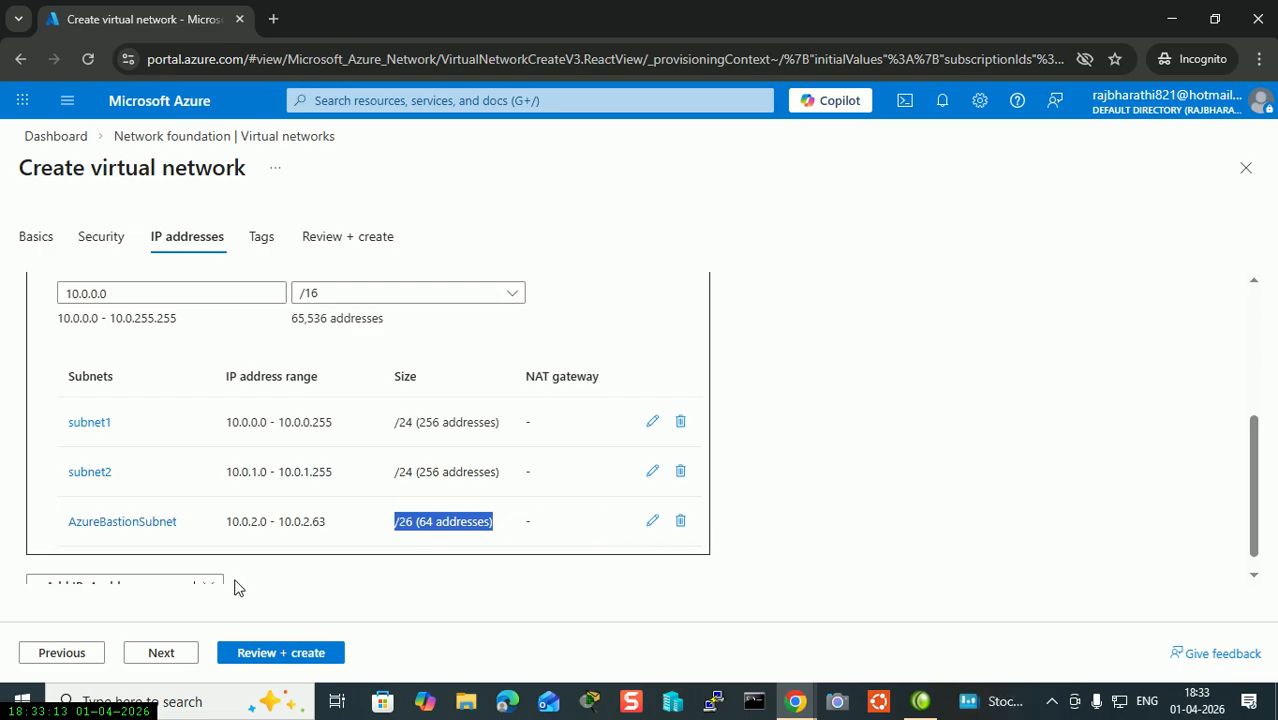
Disable Azure Bastion and delete AzureBastionSubnet from the 10.0.0.0/16 address space.
click(104, 244)
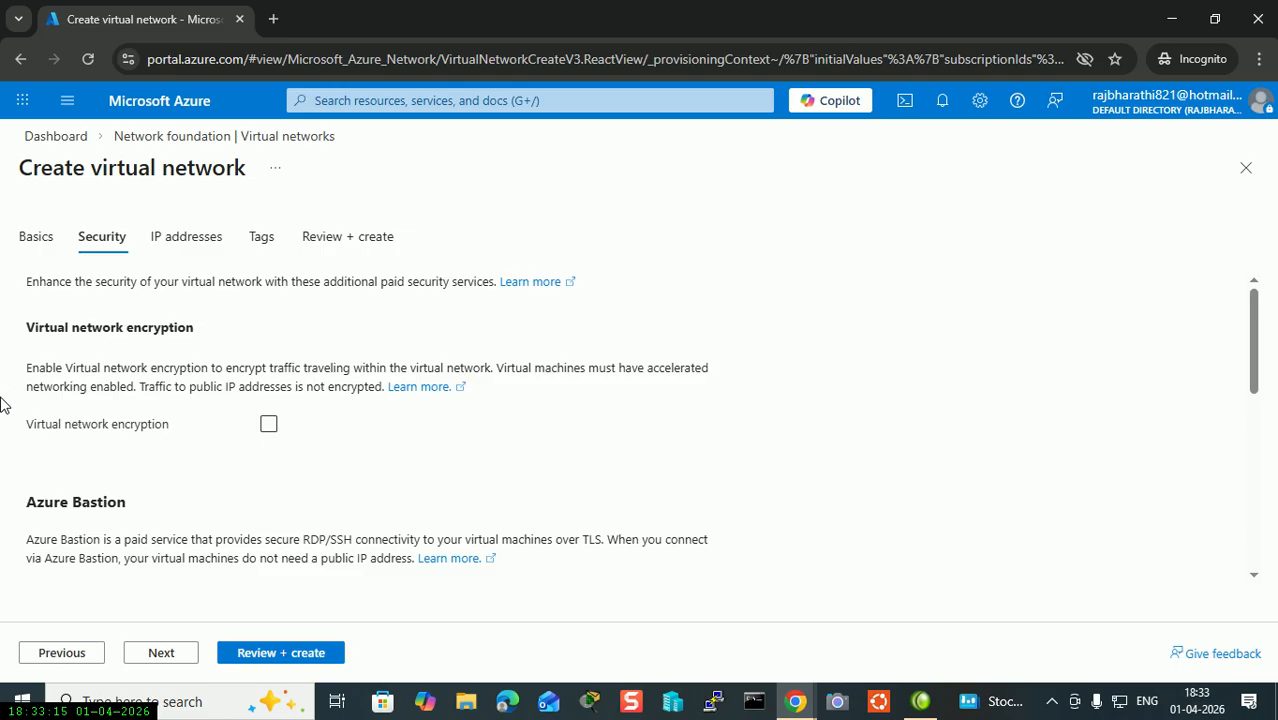
scroll(46, 422, down, 1)
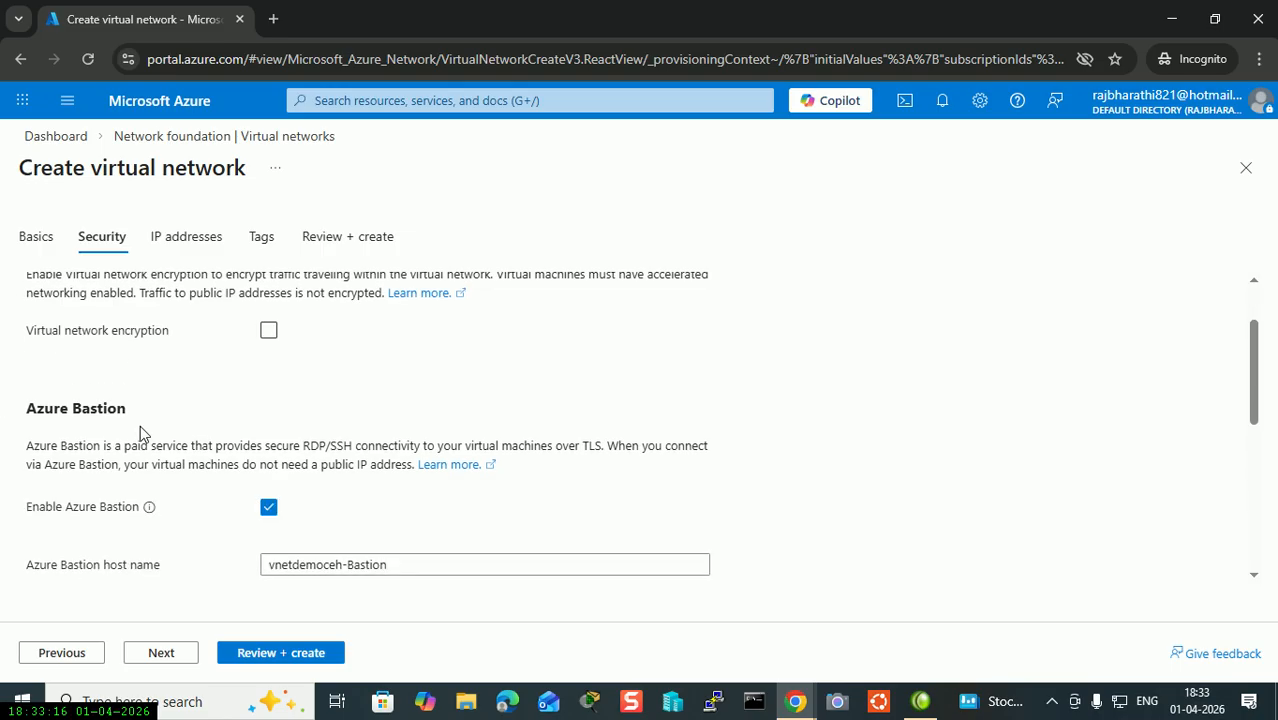
click(268, 508)
scroll(268, 508, up, 1)
click(186, 240)
scroll(124, 438, down, 2)
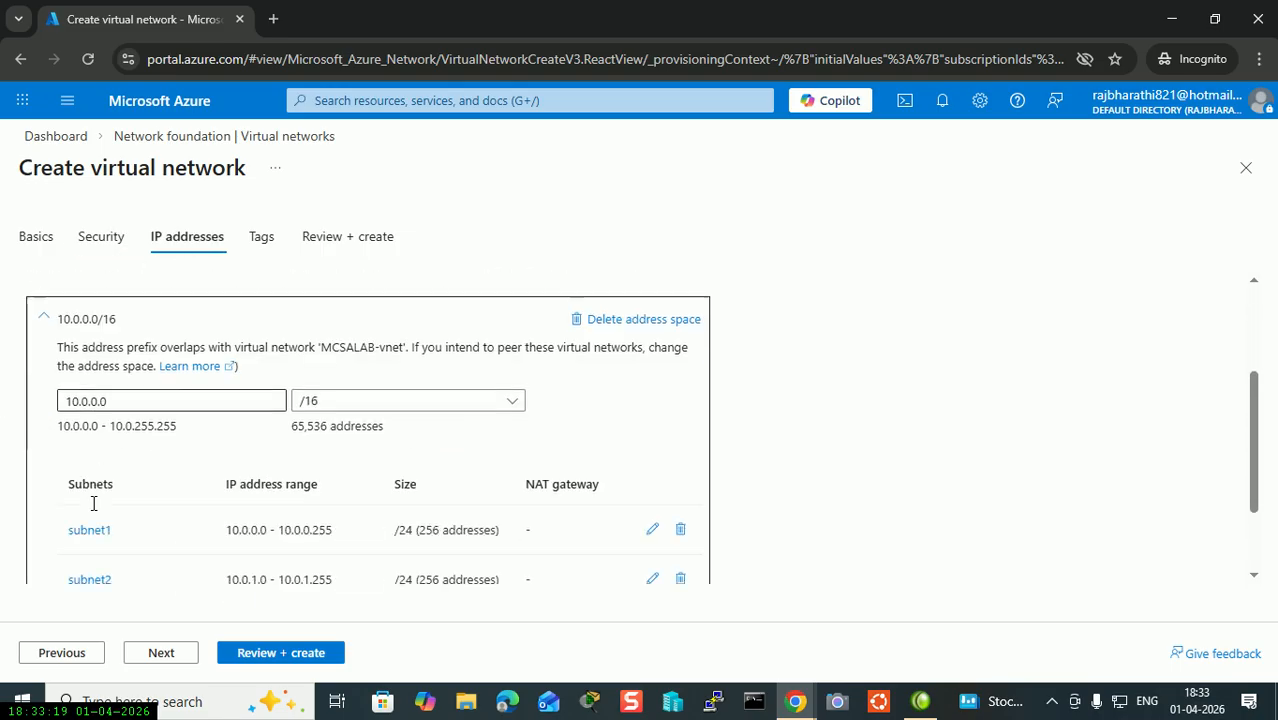
scroll(140, 502, down, 1)
triple_click(445, 521)
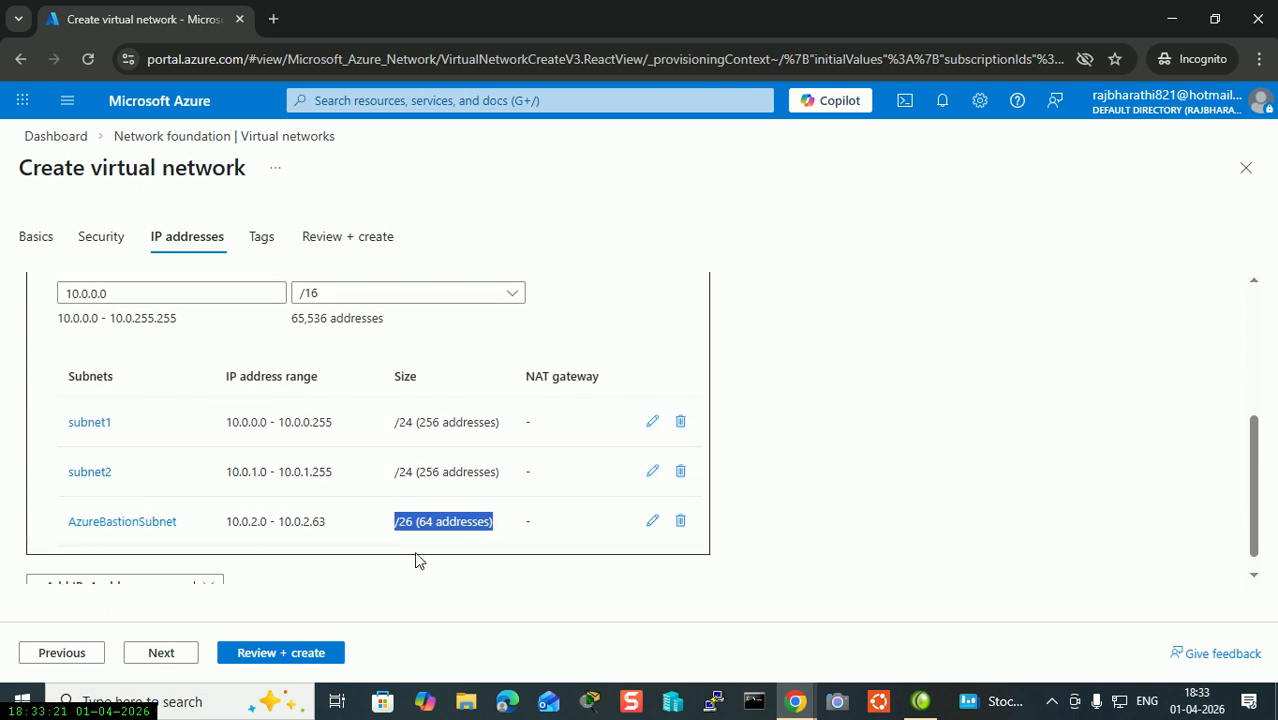
click(680, 524)
scroll(181, 448, up, 1)
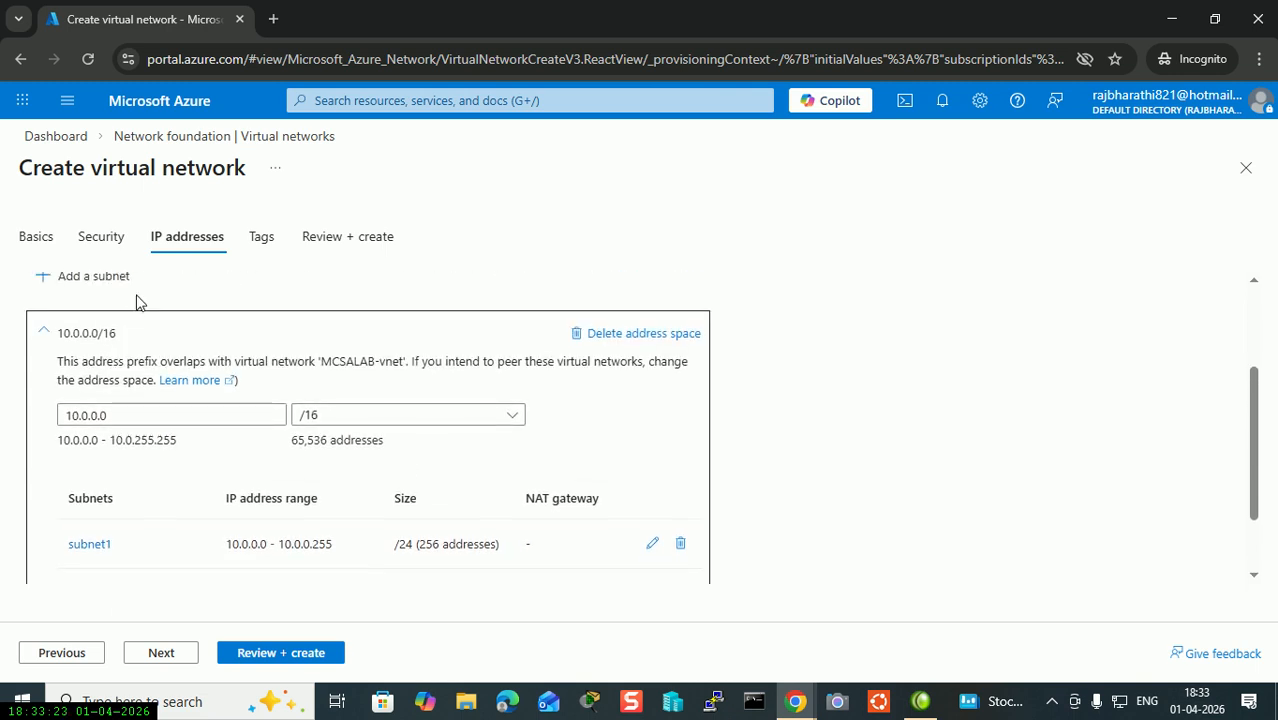
scroll(120, 463, down, 1)
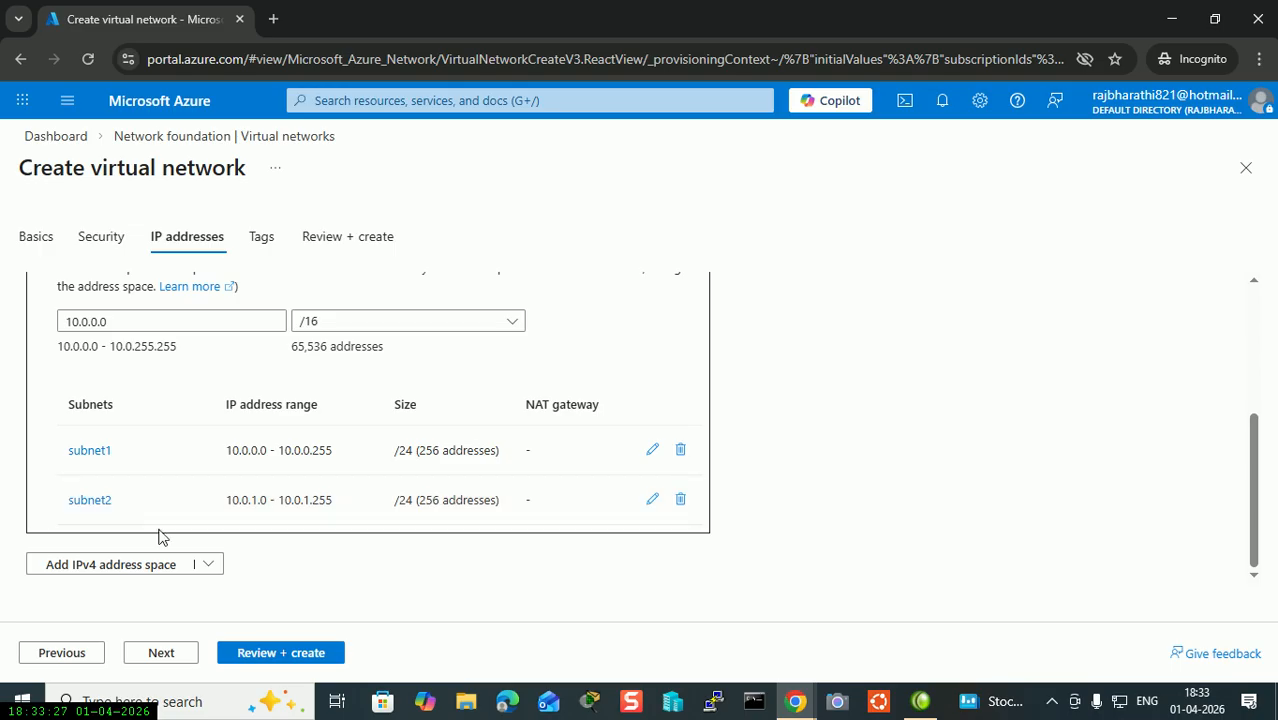
Enable Azure Bastion again and check the subnet list of the 10.0.0.0/16 address space.
click(100, 246)
scroll(84, 437, down, 2)
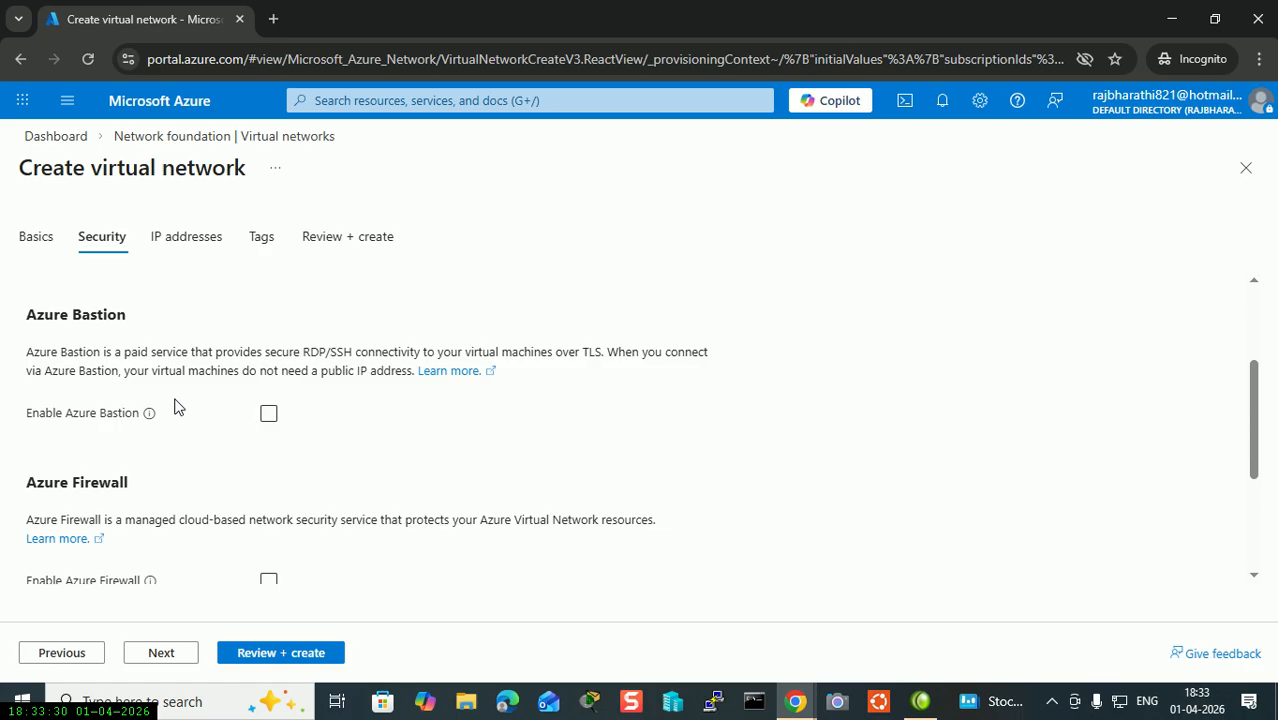
click(268, 413)
click(208, 254)
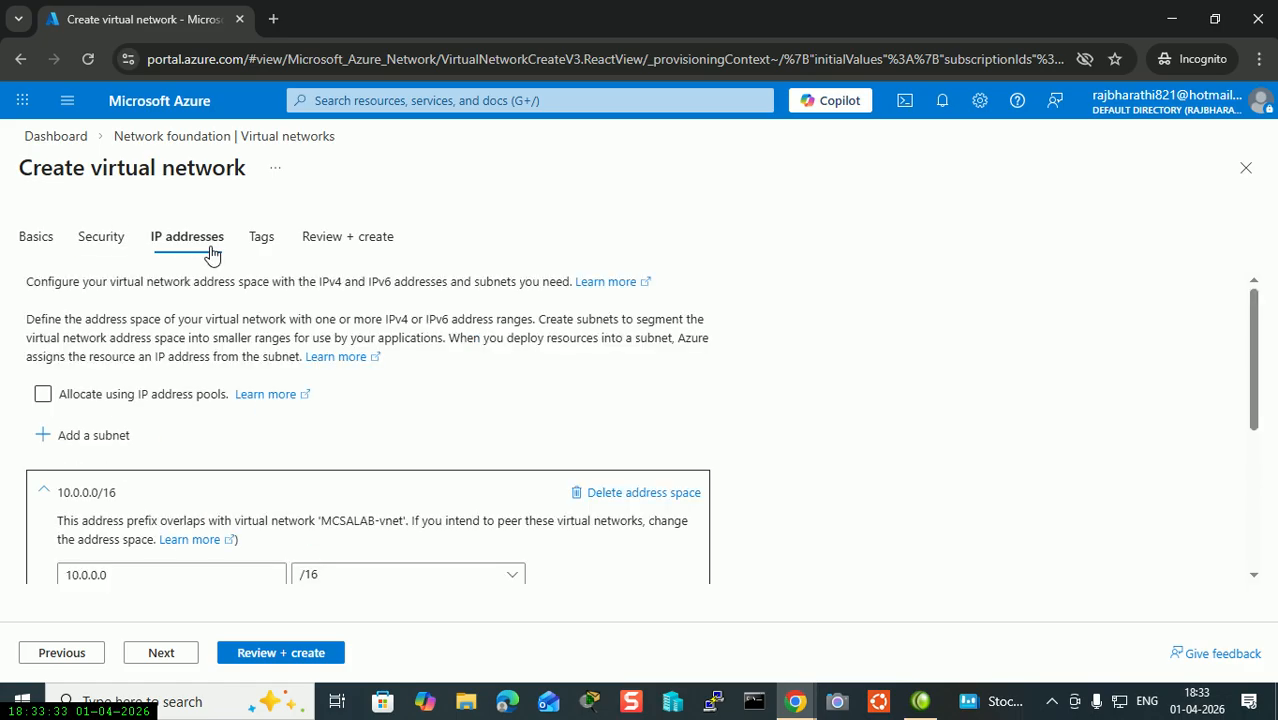
scroll(166, 434, down, 2)
scroll(166, 435, down, 1)
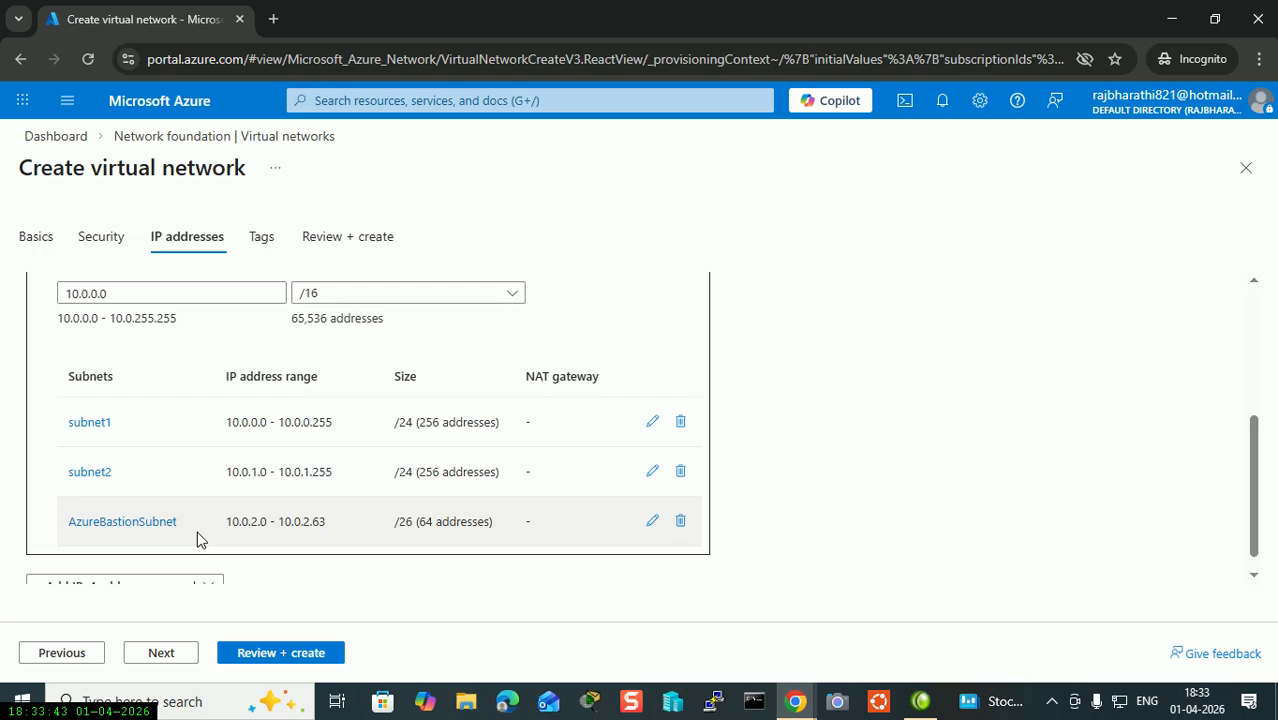
Validate the virtual network configuration, start its deployment, and open the notifications to follow the progress.
click(298, 658)
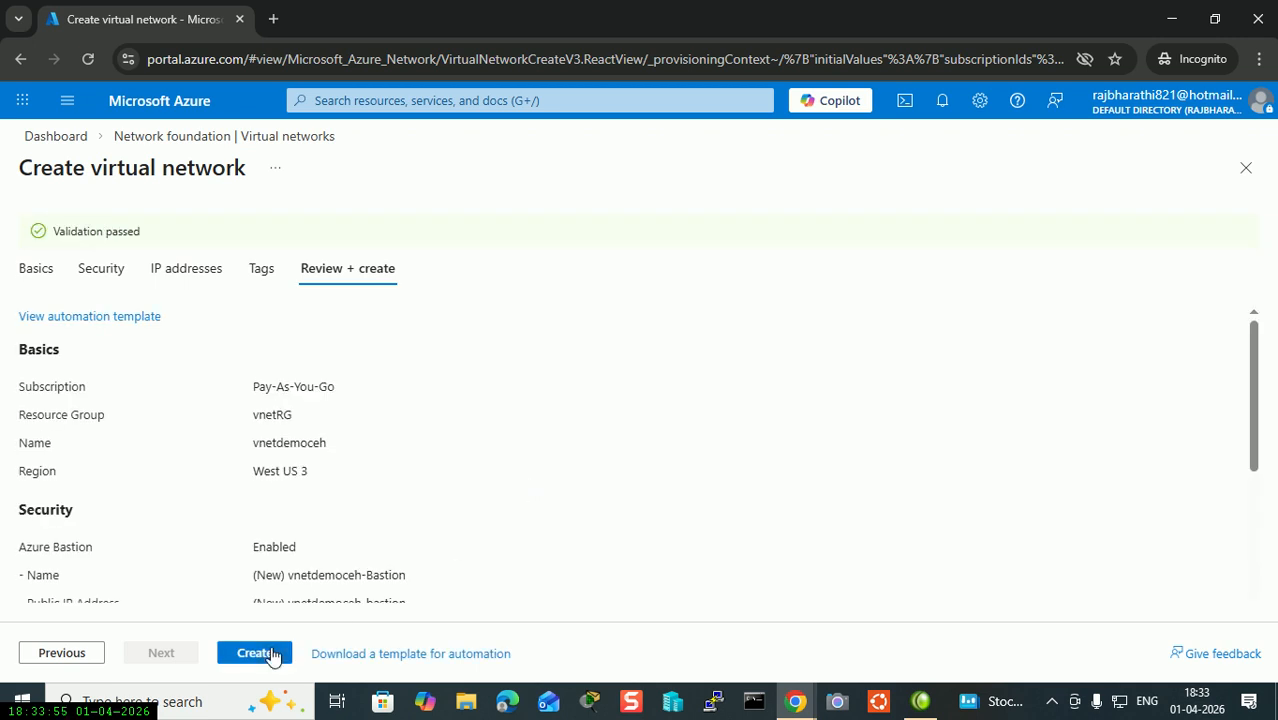
click(271, 655)
click(942, 100)
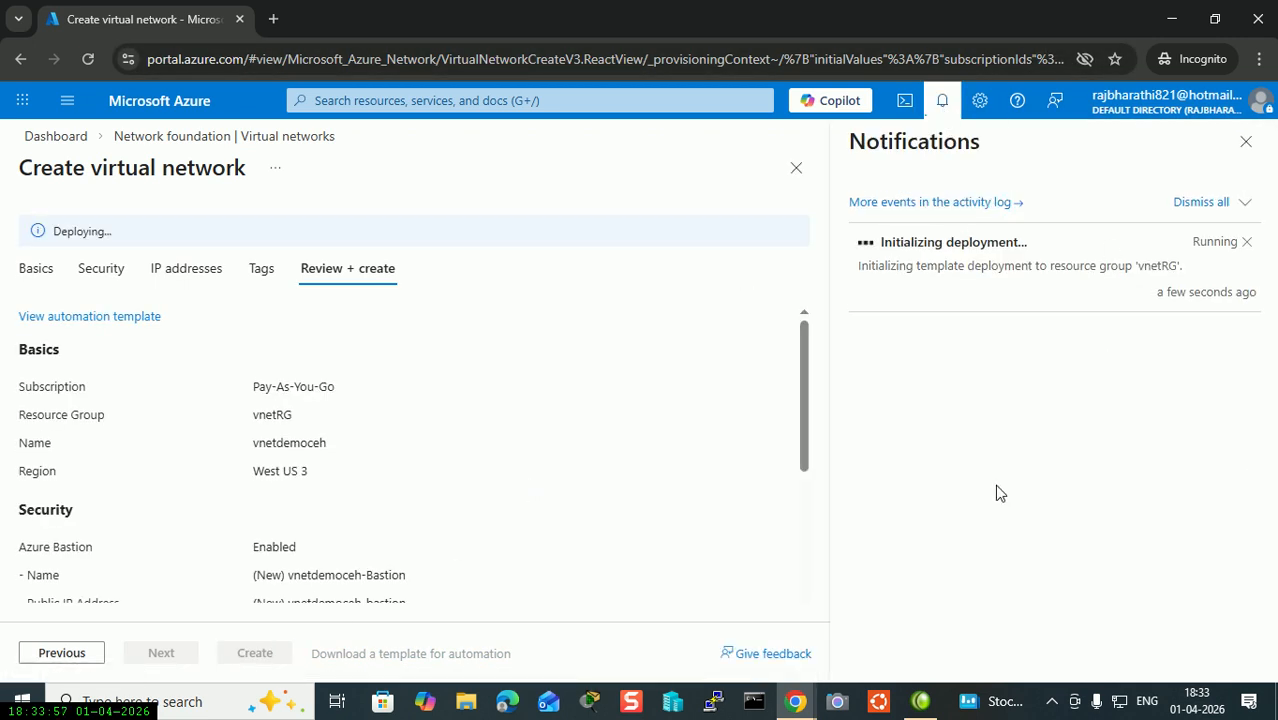